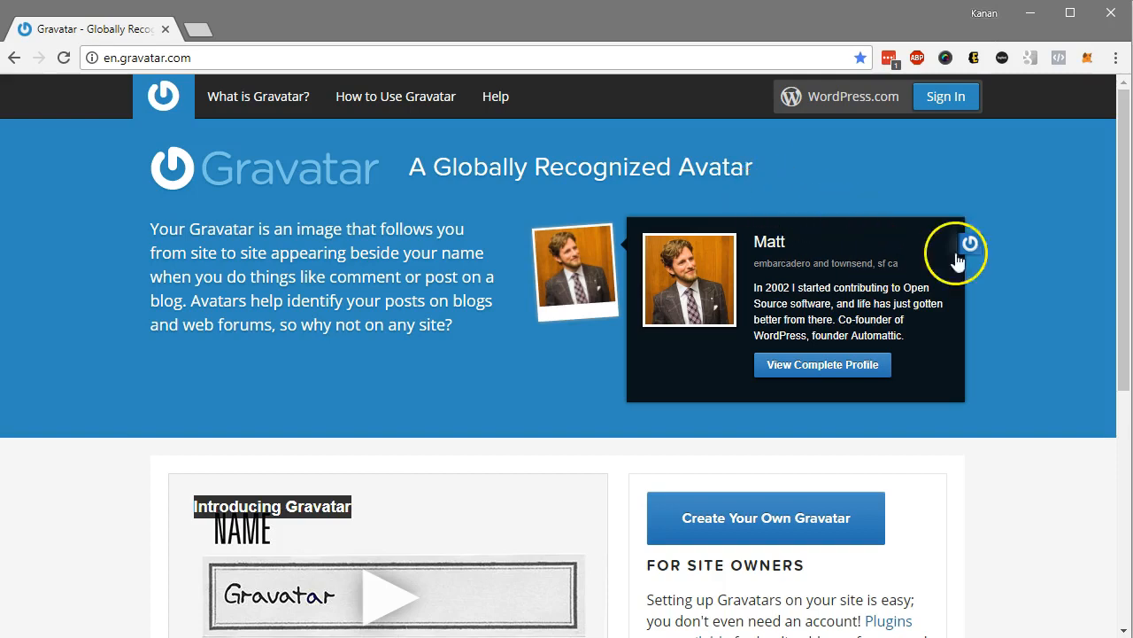
Look through the Gravatar home page, including the site owner information and the list of sites that use it.
scroll(981, 256, down, 3)
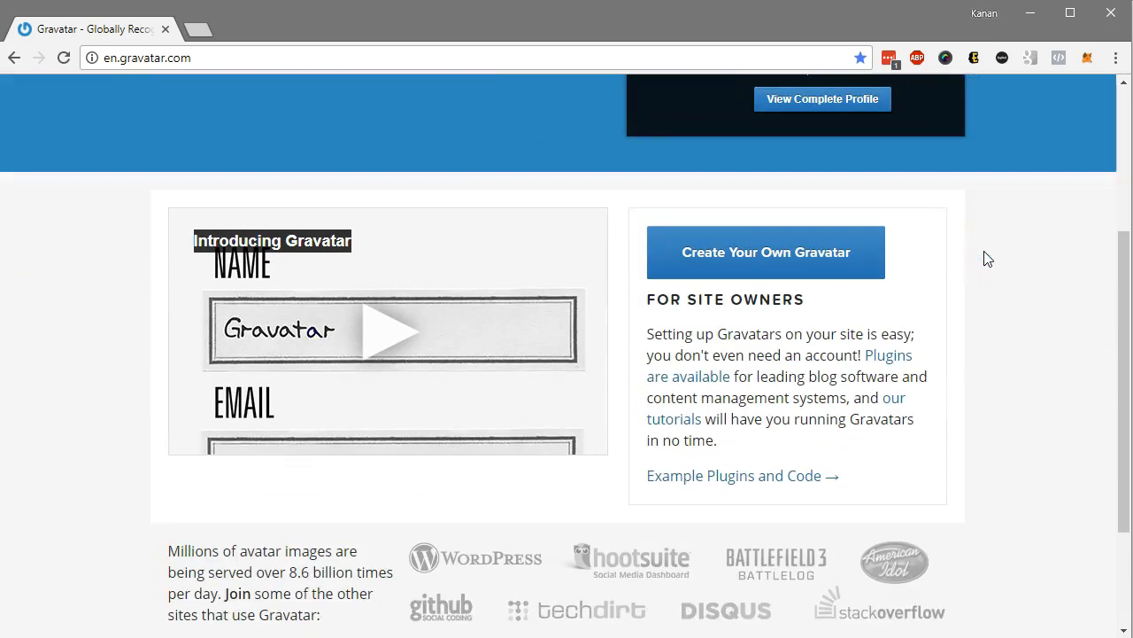
scroll(988, 259, down, 1)
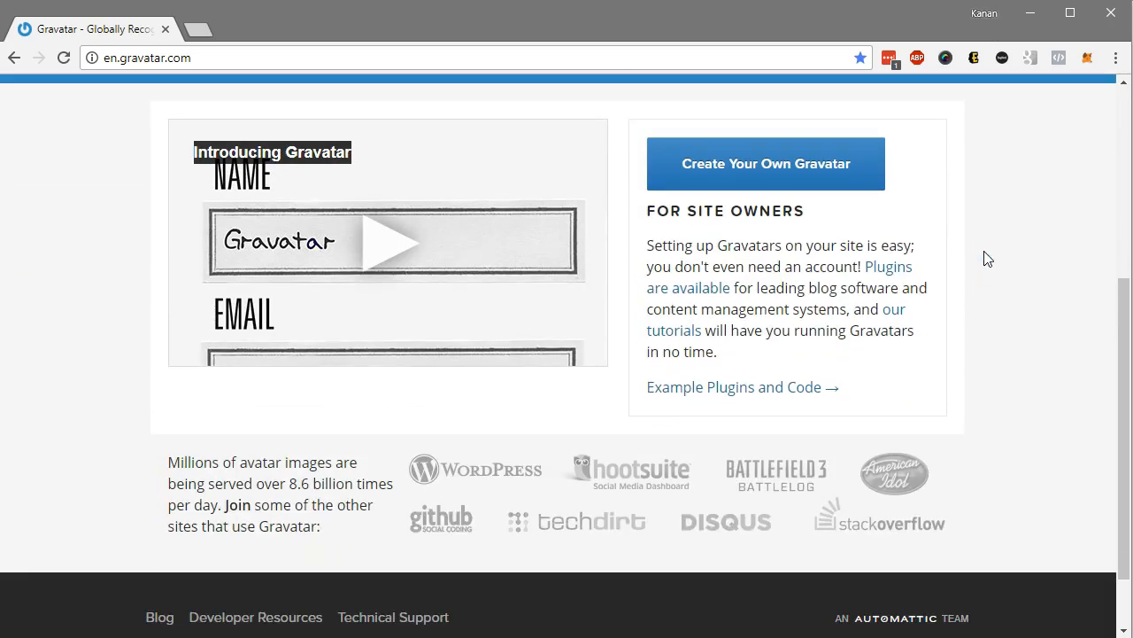
click(995, 290)
scroll(996, 290, down, 1)
scroll(995, 290, up, 5)
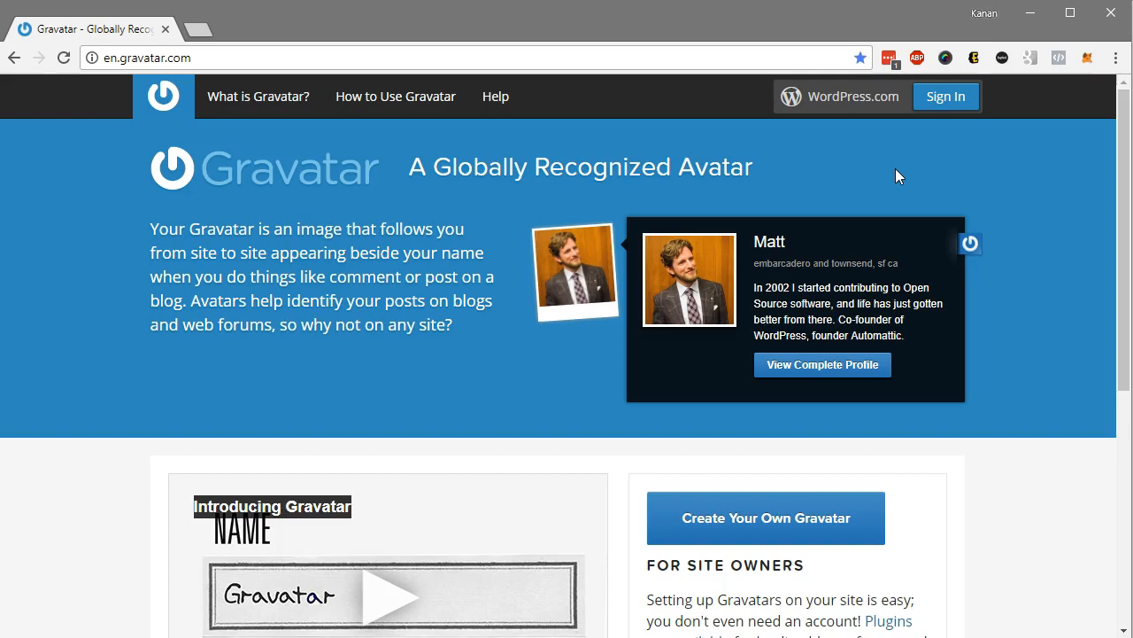
Read the explanation of what Gravatar is and review the Developer Resources on how to use it.
click(258, 97)
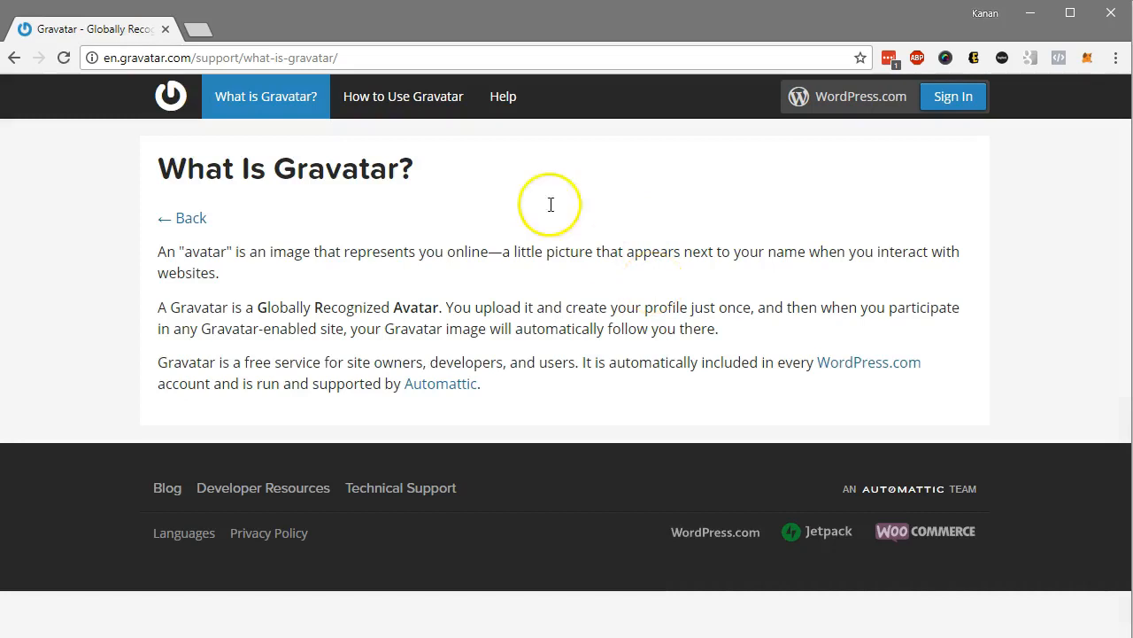
click(427, 100)
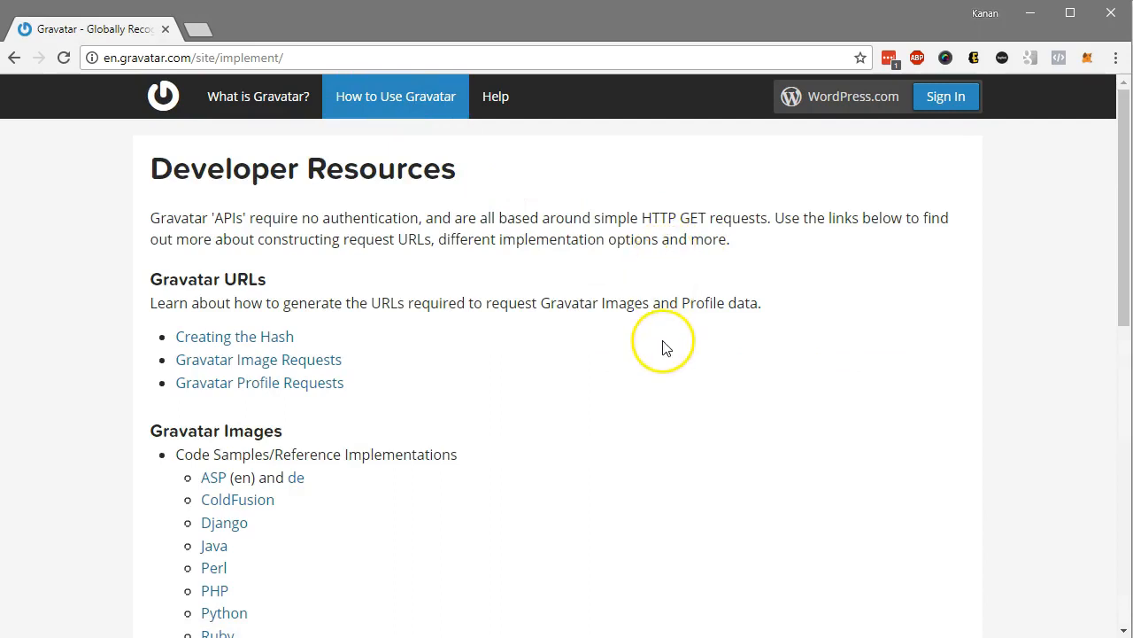
scroll(664, 337, down, 1)
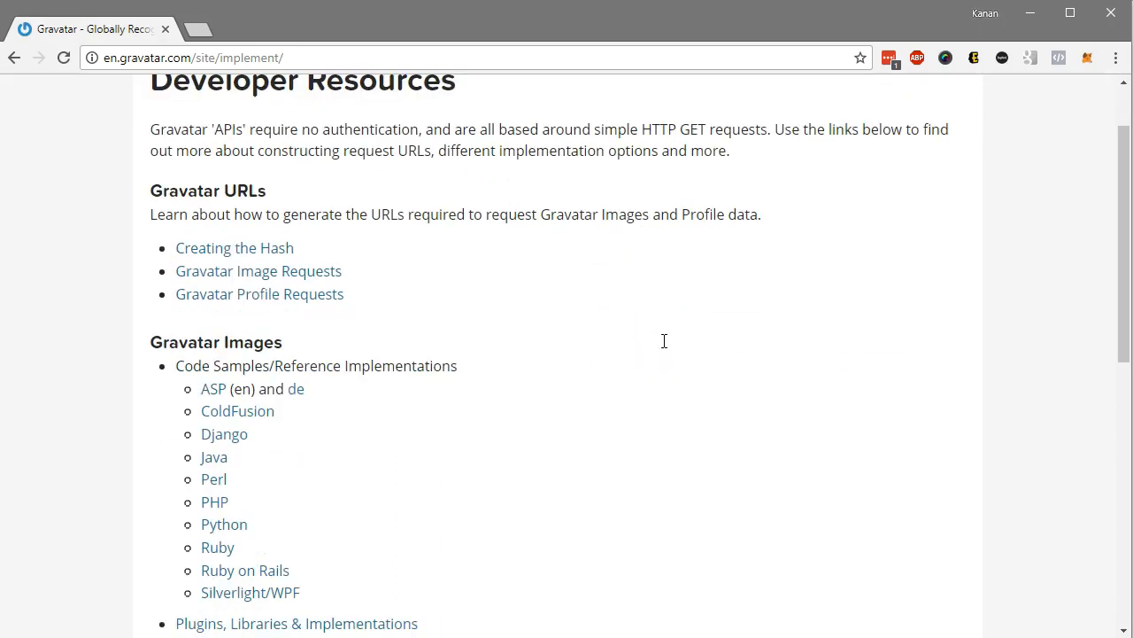
scroll(664, 341, down, 6)
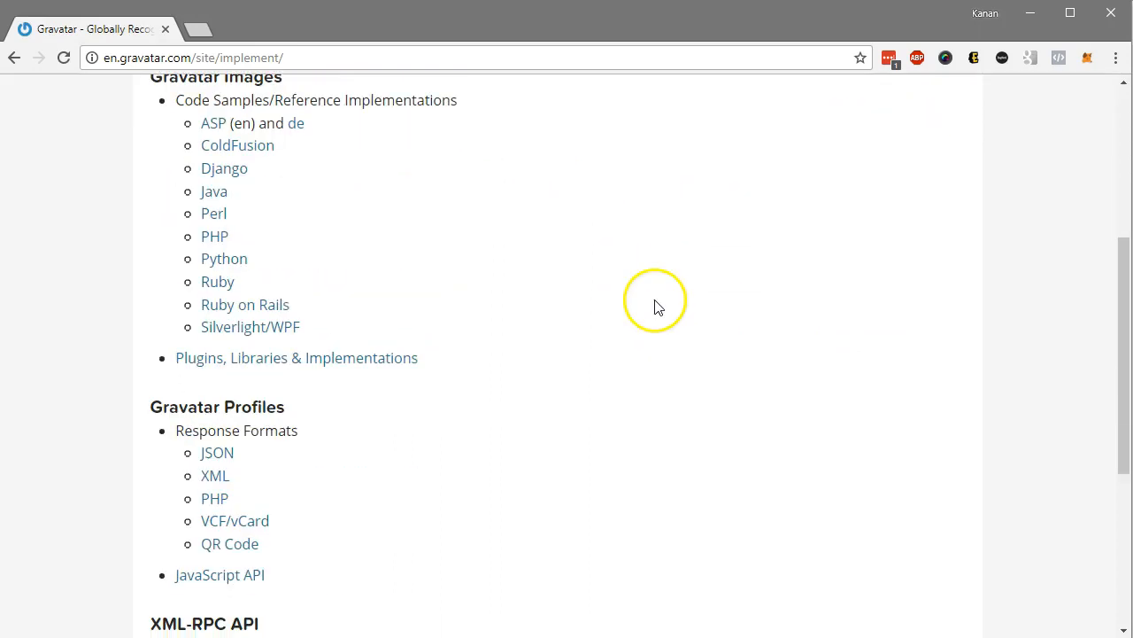
scroll(655, 307, down, 1)
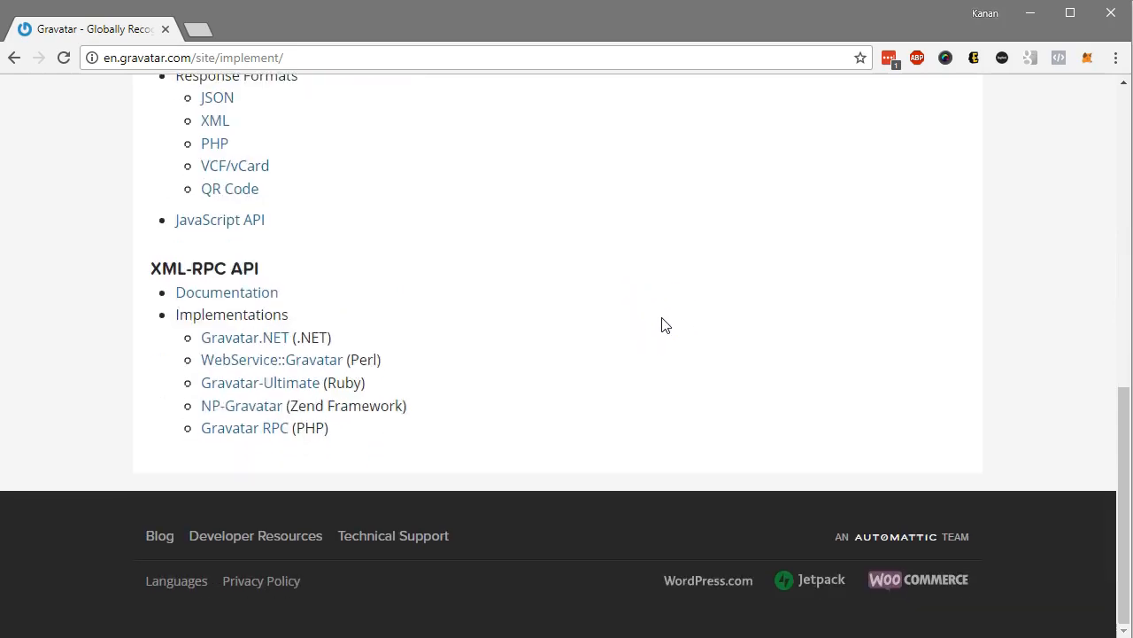
scroll(664, 325, up, 8)
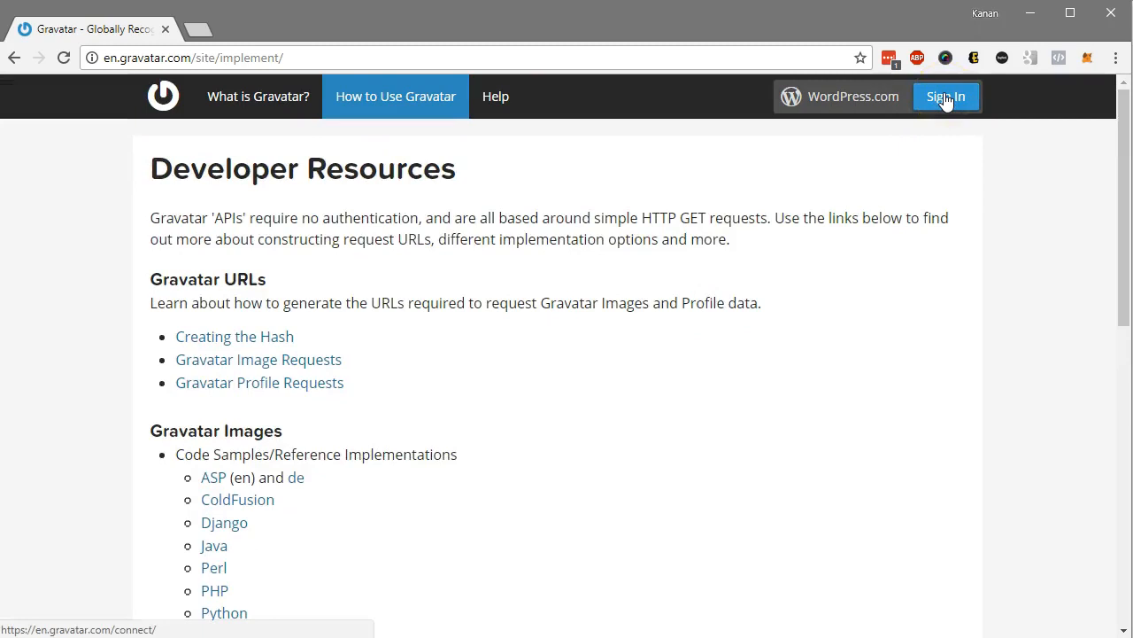
Return to the Gravatar home page and review it down to the footer.
click(945, 99)
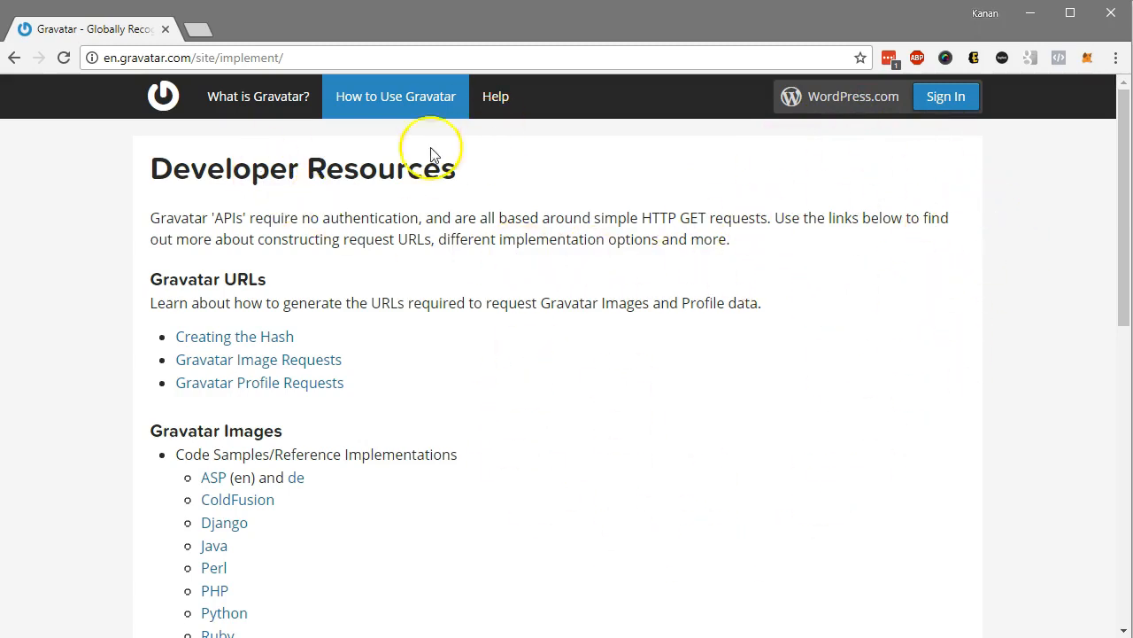
click(163, 96)
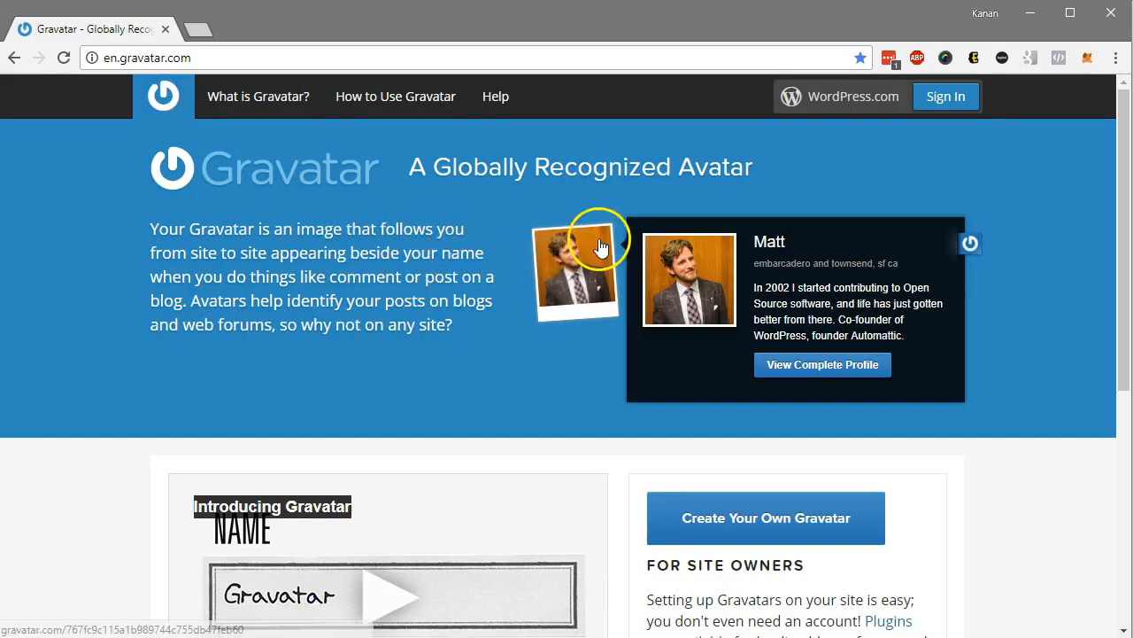
scroll(874, 119, down, 5)
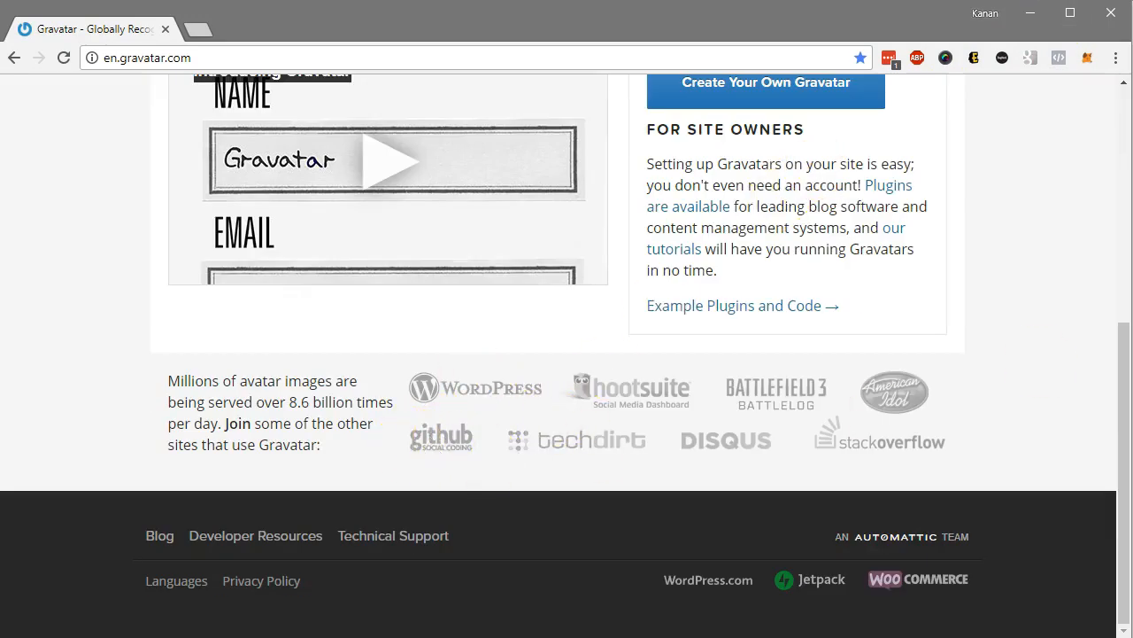
scroll(748, 388, up, 5)
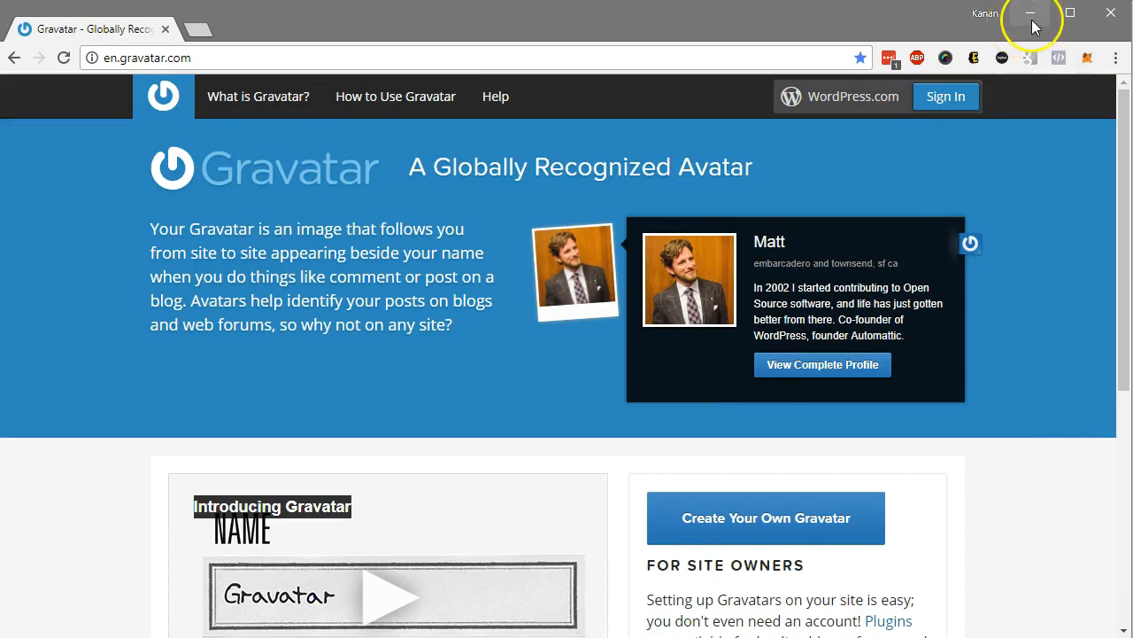
Switch to GIMP and open the photo ME - 2018-04-18 11.12.07.jpg.
click(1031, 17)
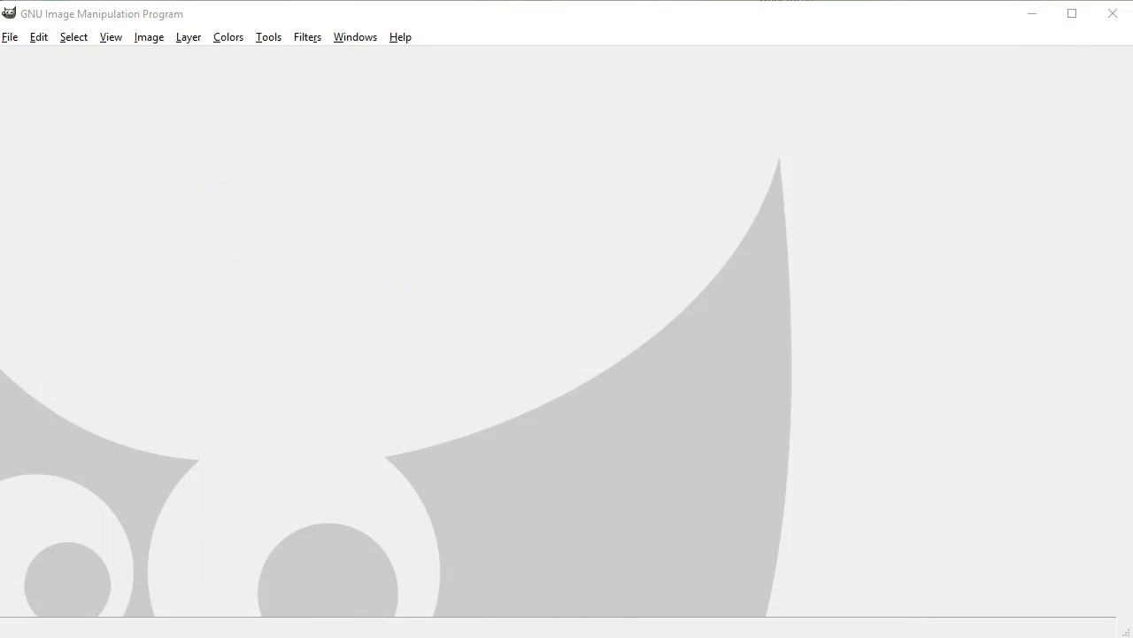
drag(0, 164, 451, 176)
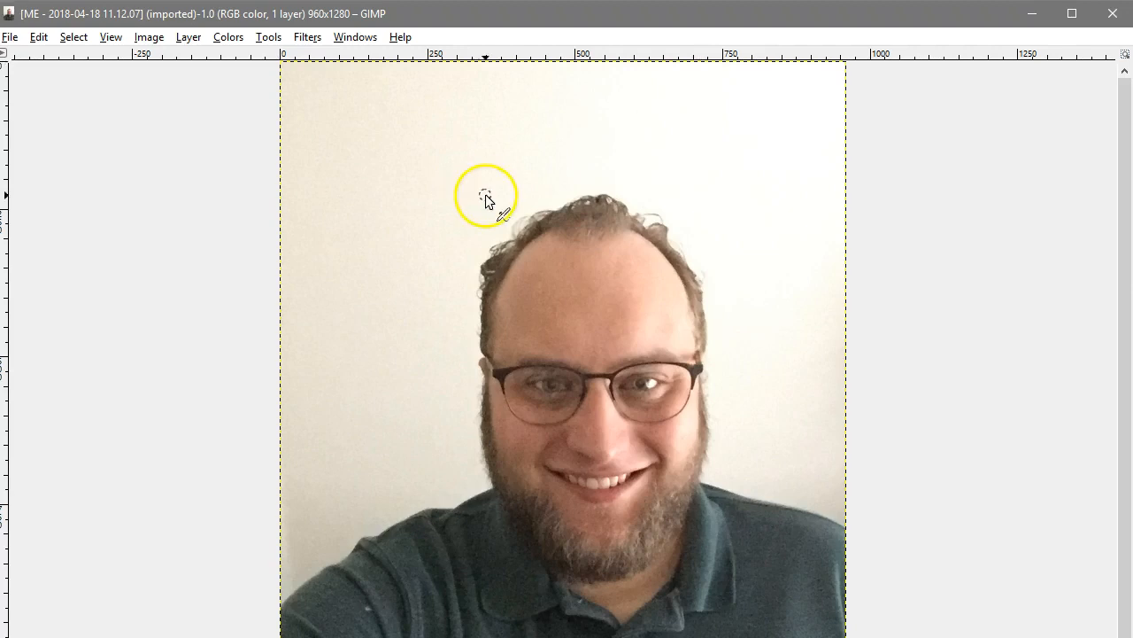
scroll(222, 223, down, 1)
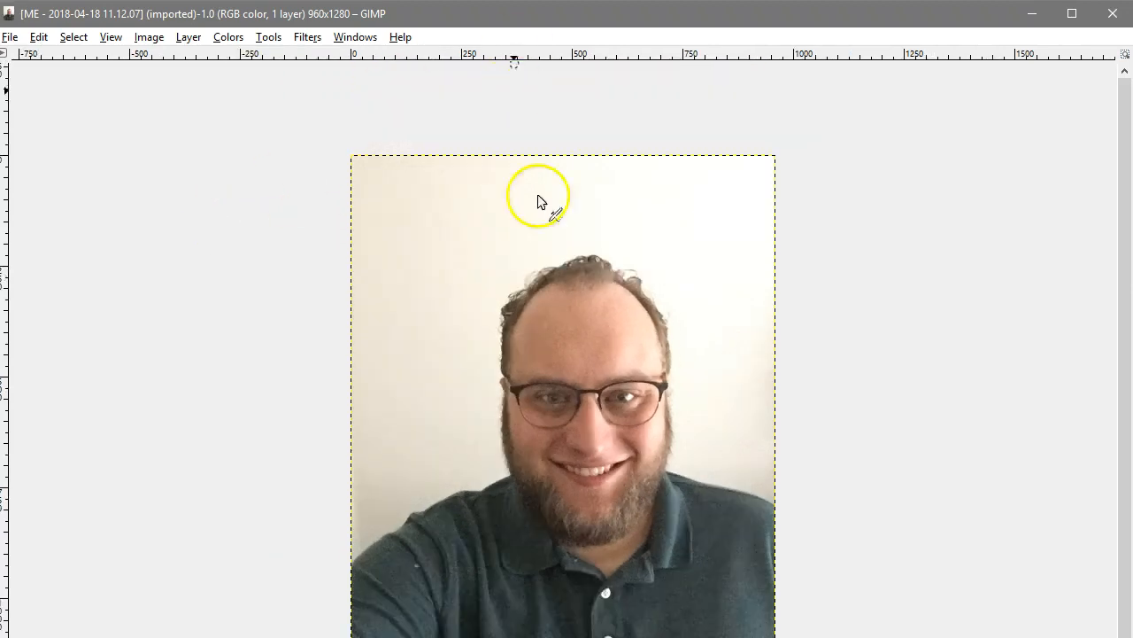
click(761, 22)
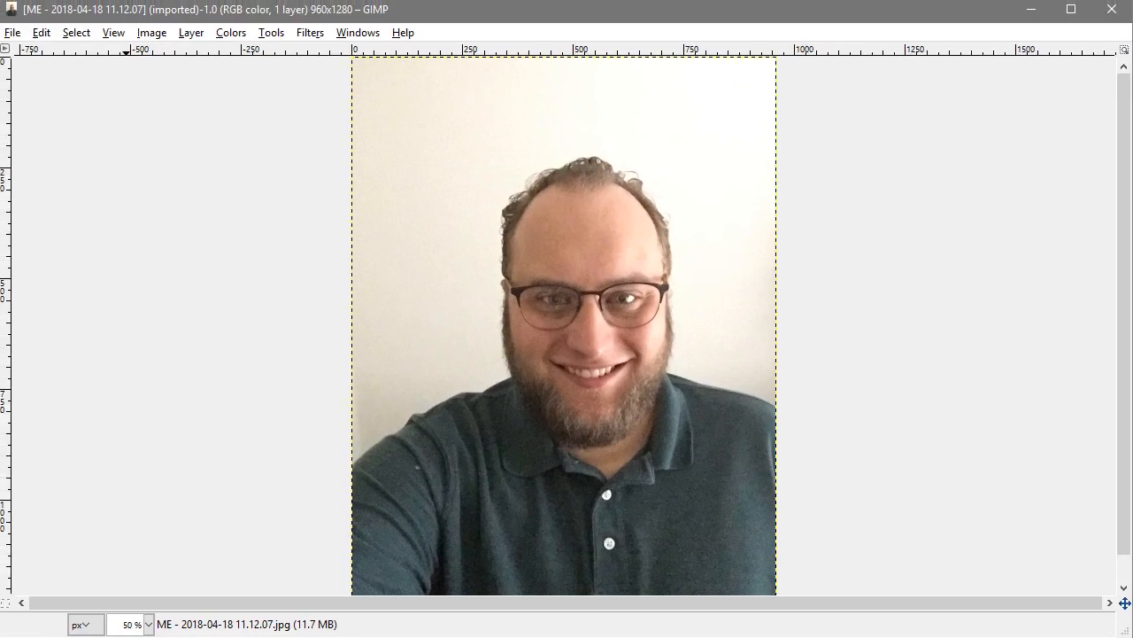
scroll(640, 243, down, 1)
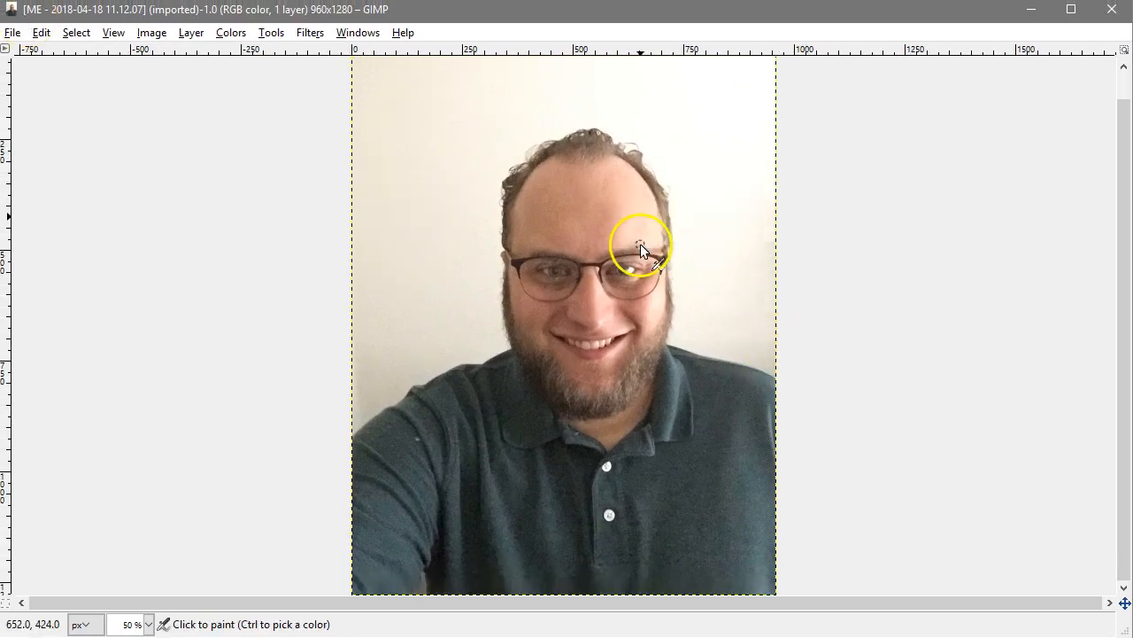
scroll(445, 451, up, 1)
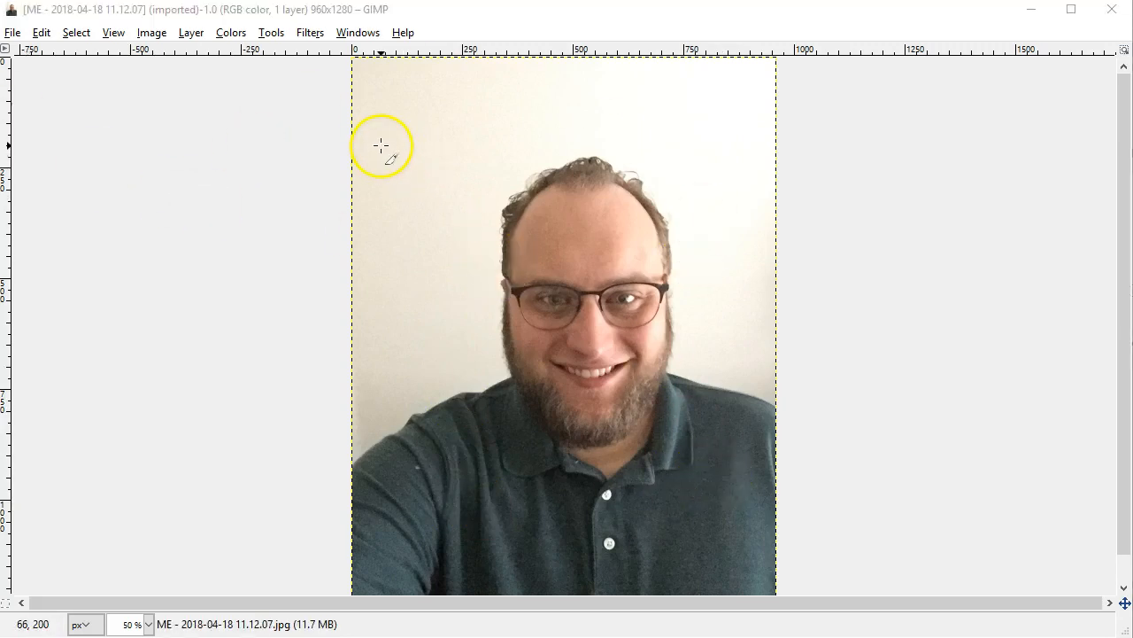
Draw a crop rectangle around the man's head and shoulders and move it against the photo's right edge.
drag(373, 80, 779, 497)
drag(524, 162, 523, 203)
mouse_move(400, 140)
mouse_down()
mouse_move(417, 142)
mouse_move(395, 132)
mouse_move(402, 120)
mouse_up()
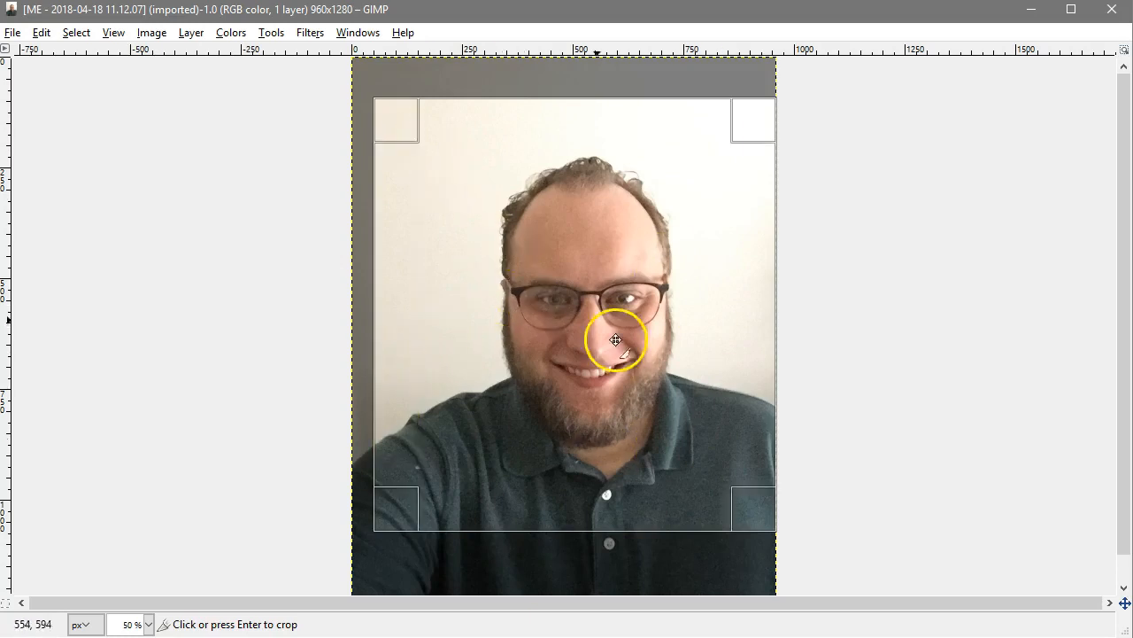
drag(606, 304, 613, 326)
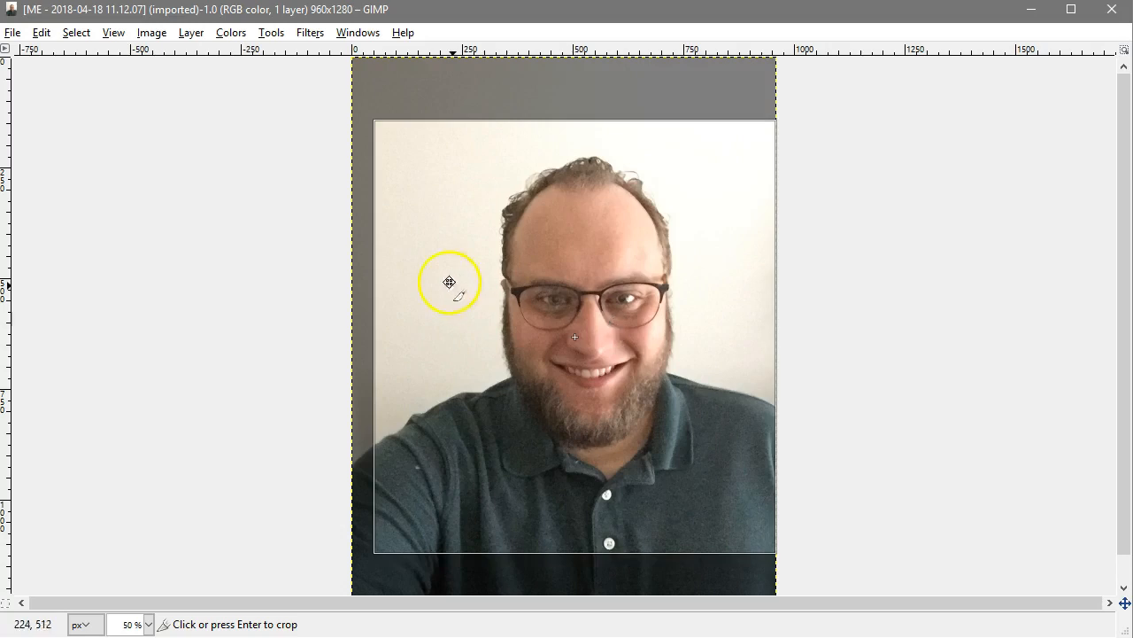
Shrink the crop rectangle around the head and shoulders to a square of 850 × 850 pixels.
mouse_move(386, 138)
mouse_down()
mouse_move(401, 140)
mouse_move(399, 153)
mouse_up()
drag(516, 256, 516, 232)
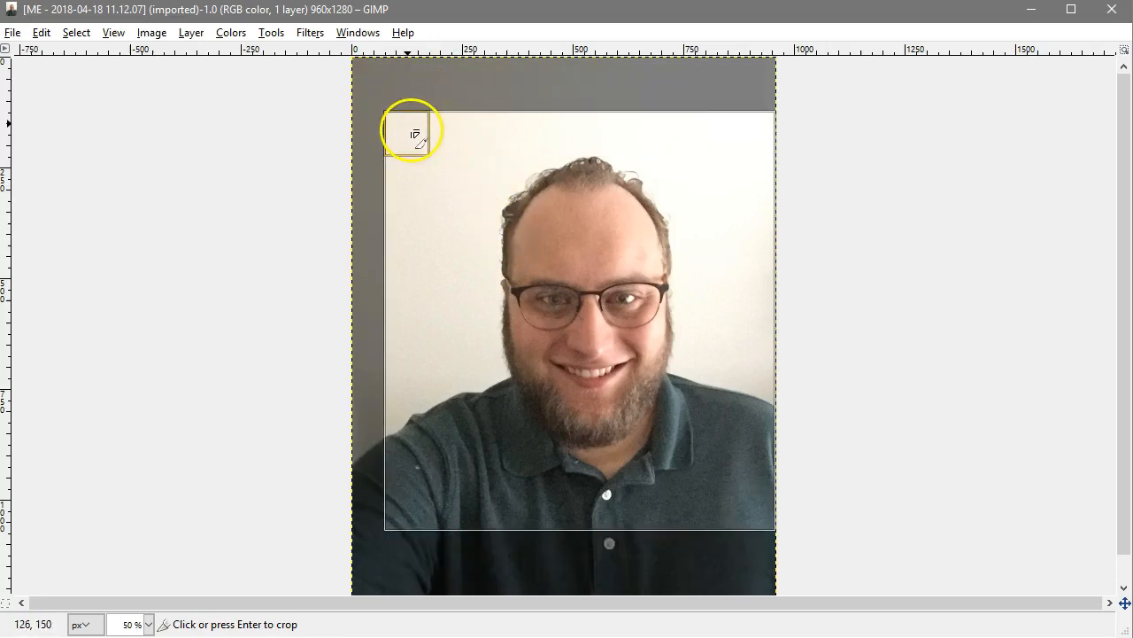
mouse_move(414, 133)
mouse_down()
mouse_move(400, 138)
mouse_move(424, 142)
mouse_up()
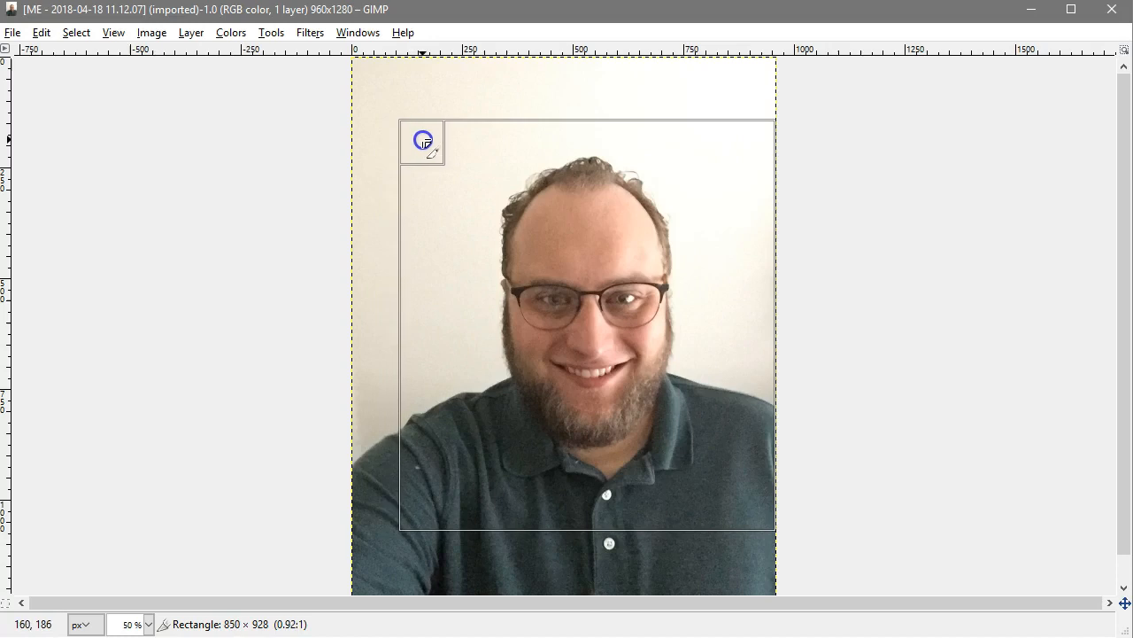
drag(424, 142, 423, 173)
drag(423, 172, 423, 176)
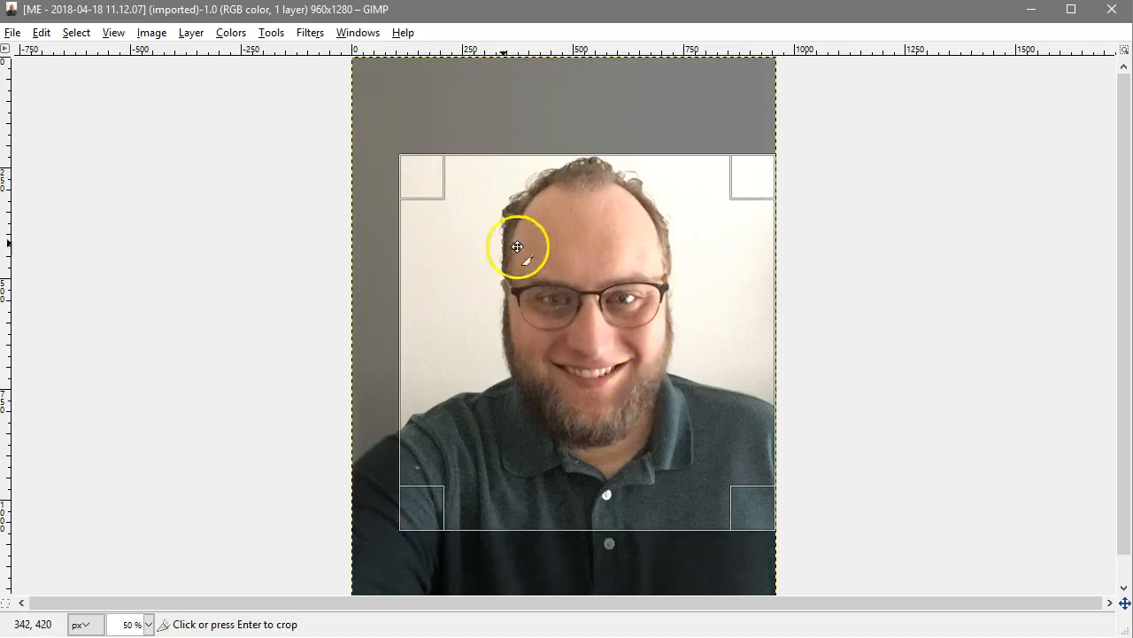
Shift the square crop area up to leave space above the hair, and crop the photo to 850 × 850 pixels.
drag(78, 1, 0, 0)
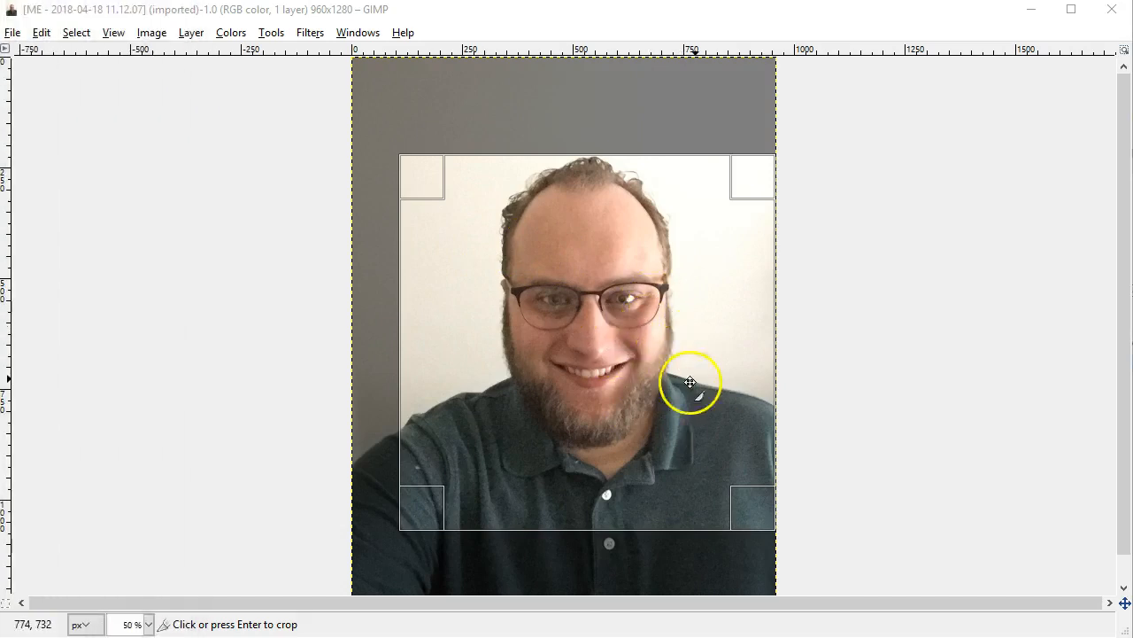
mouse_move(585, 331)
mouse_down()
mouse_move(586, 295)
mouse_move(594, 317)
mouse_up()
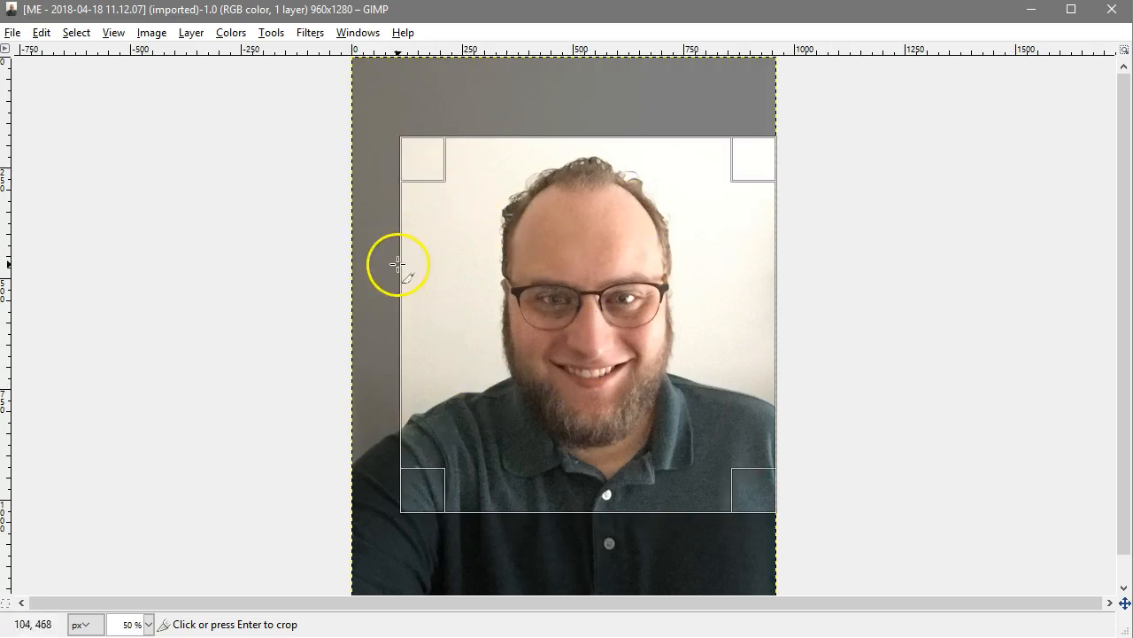
drag(545, 174, 568, 167)
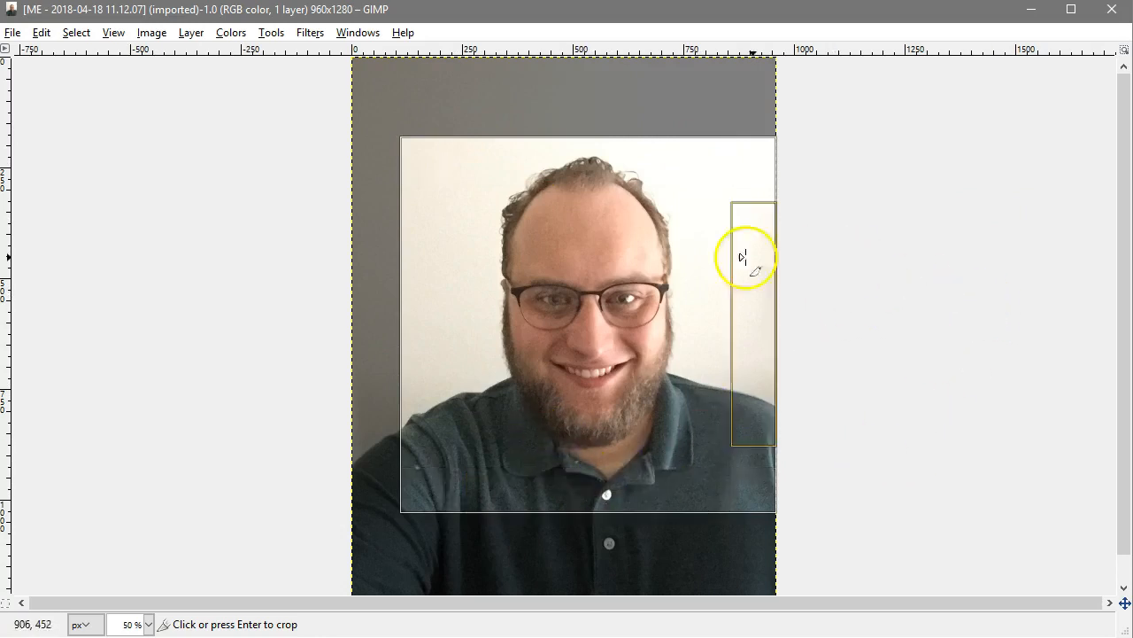
click(565, 316)
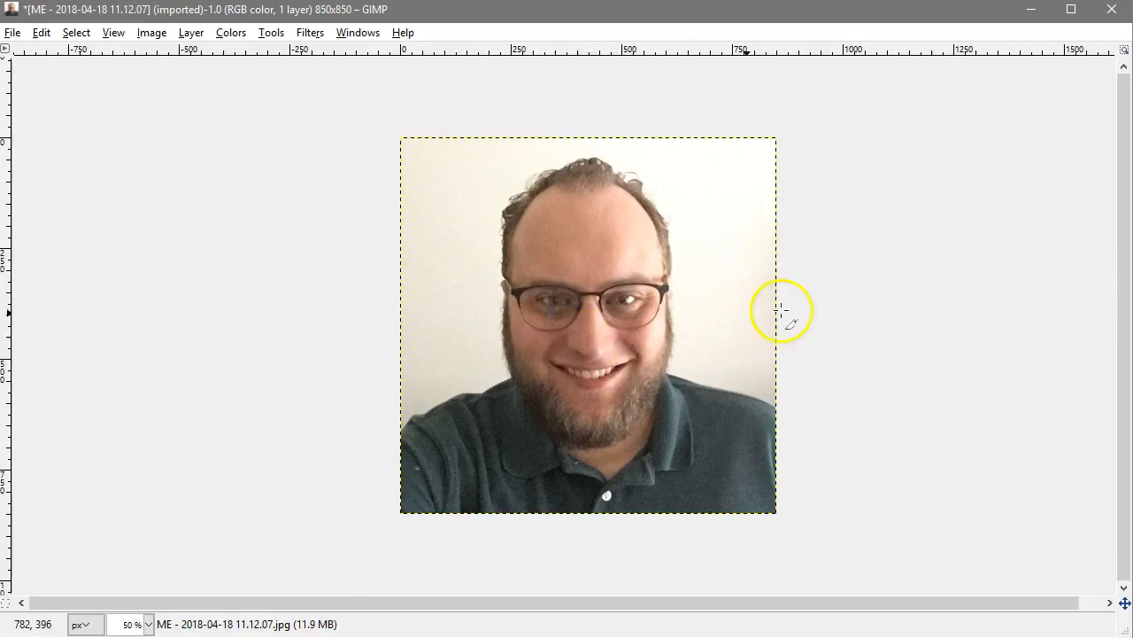
Select the entire wall background around the man with Fuzzy Select at a threshold of 48.5.
scroll(618, 285, up, 1)
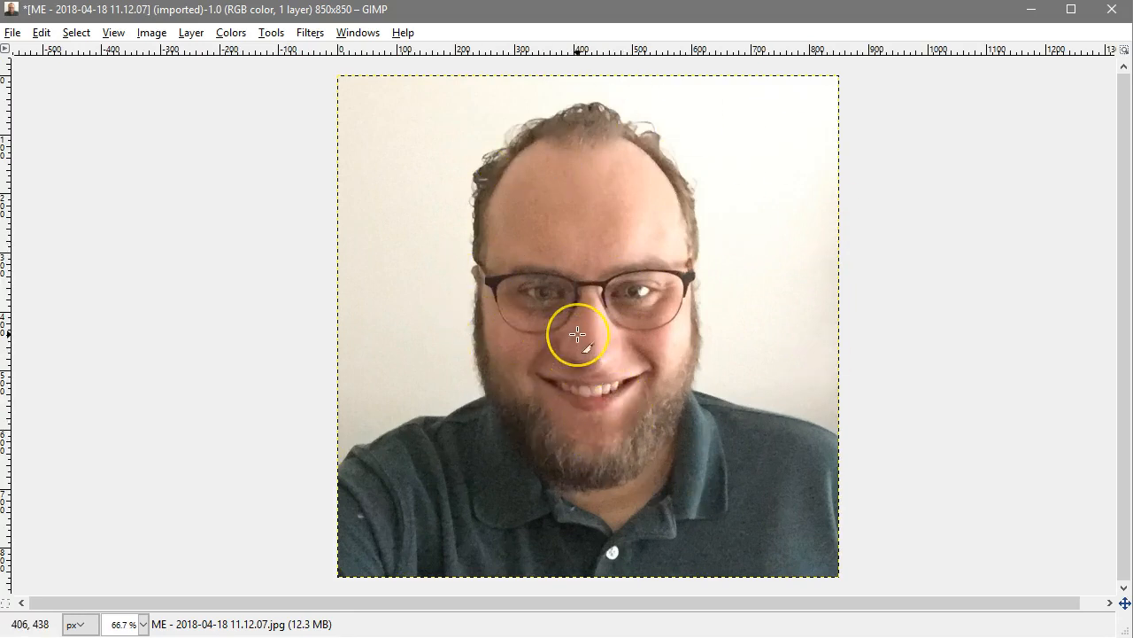
key(1)
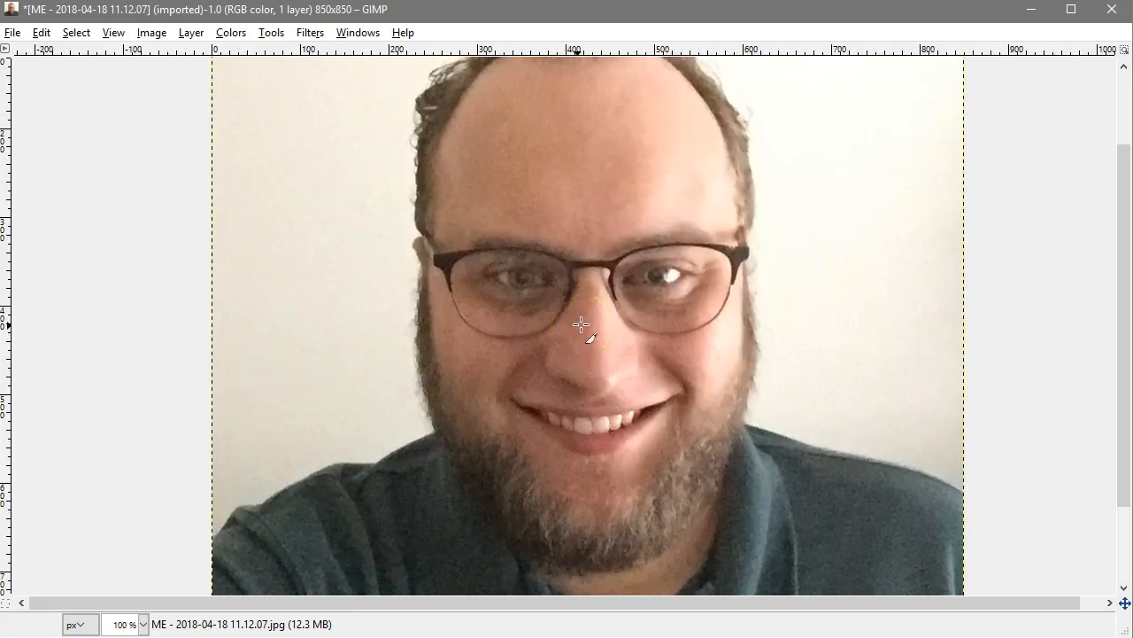
key(minus)
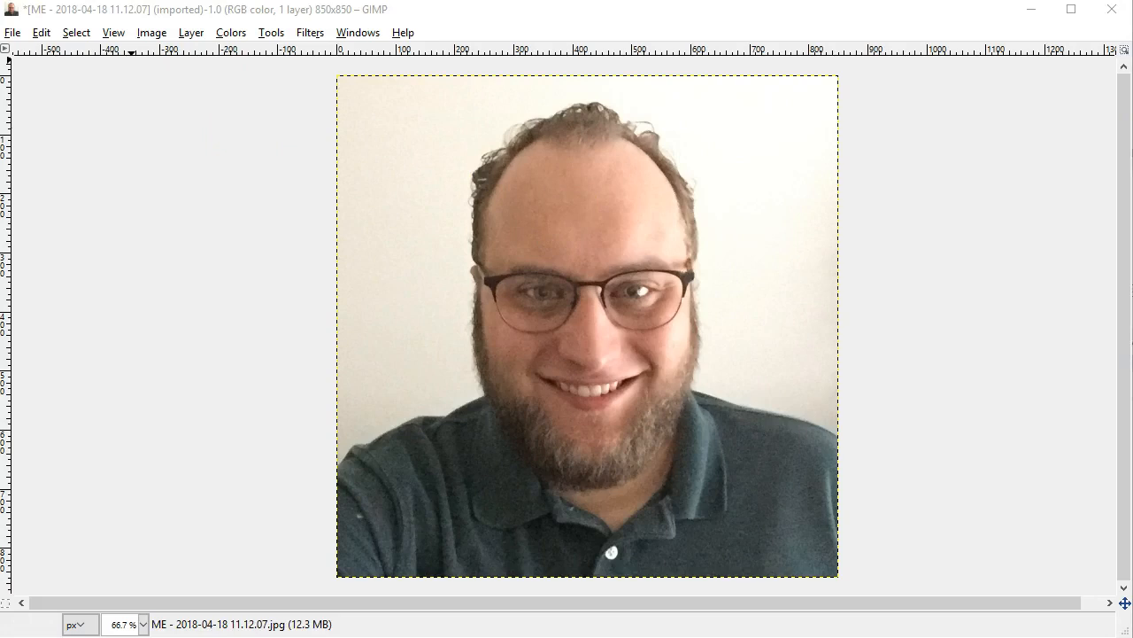
drag(139, 66, 127, 14)
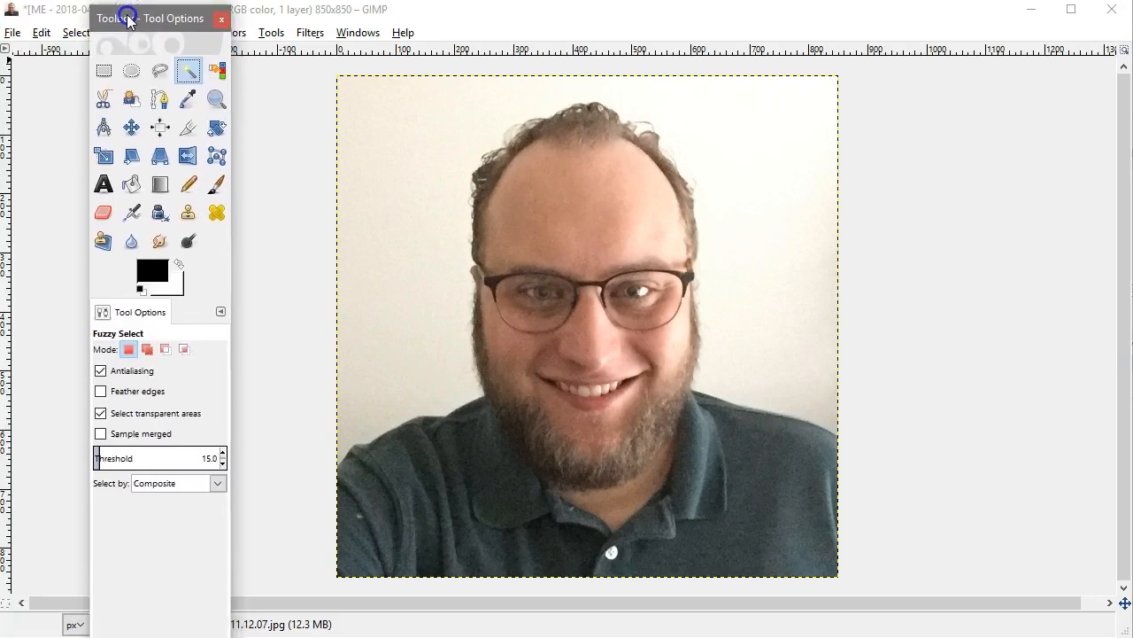
click(260, 179)
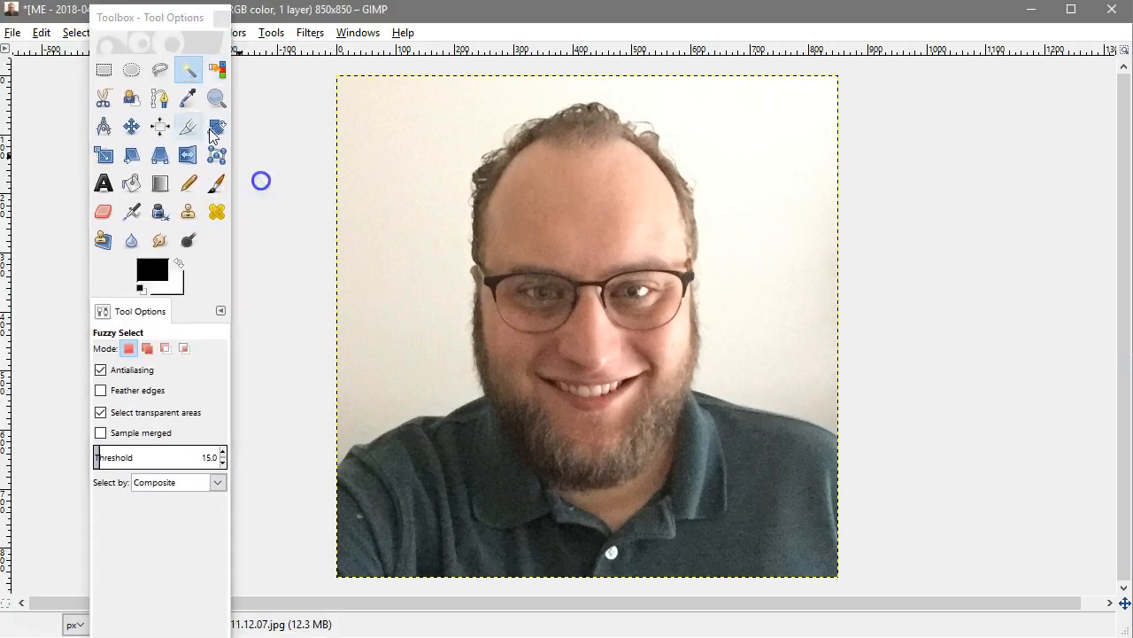
click(190, 70)
click(435, 199)
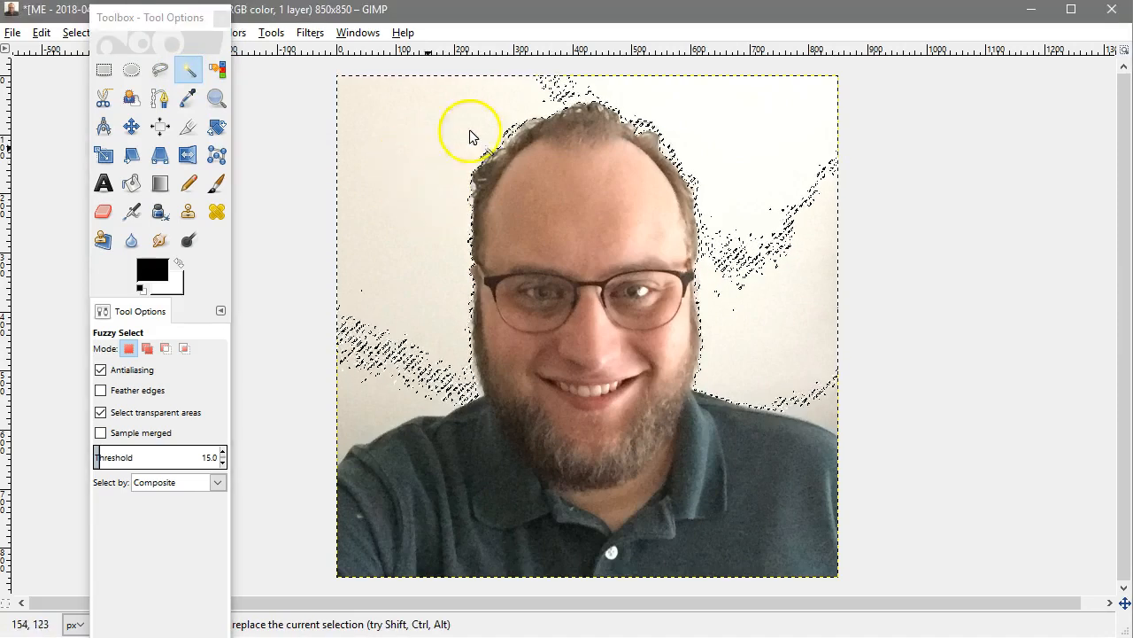
click(117, 455)
click(435, 227)
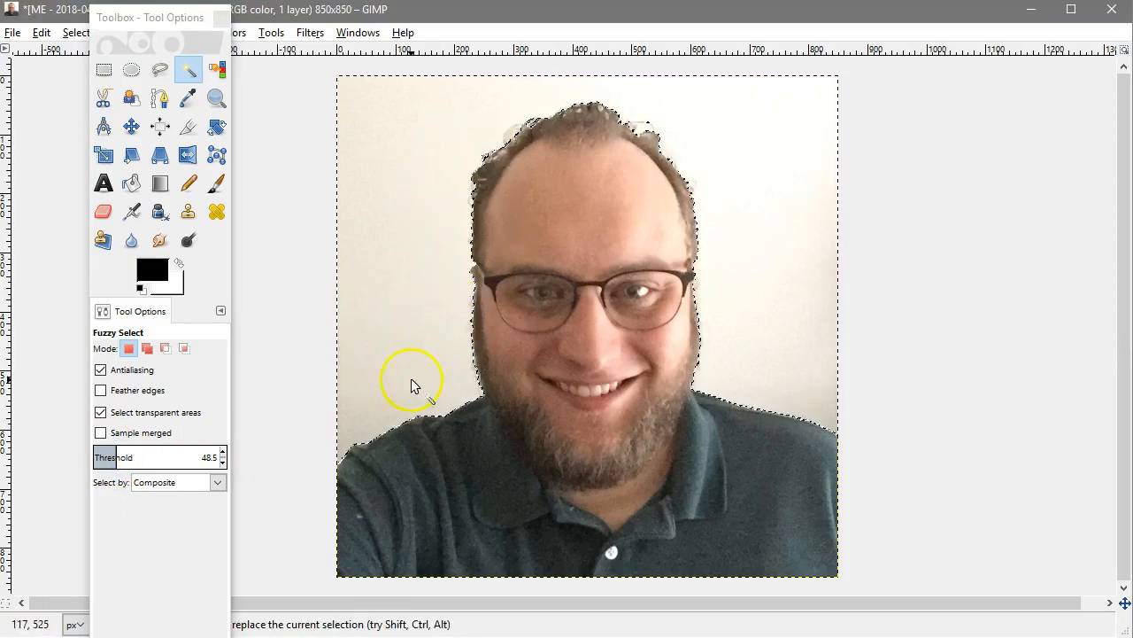
Try selecting the wall background around the man with Fuzzy Select at thresholds of 21.5 and 35.9.
click(103, 455)
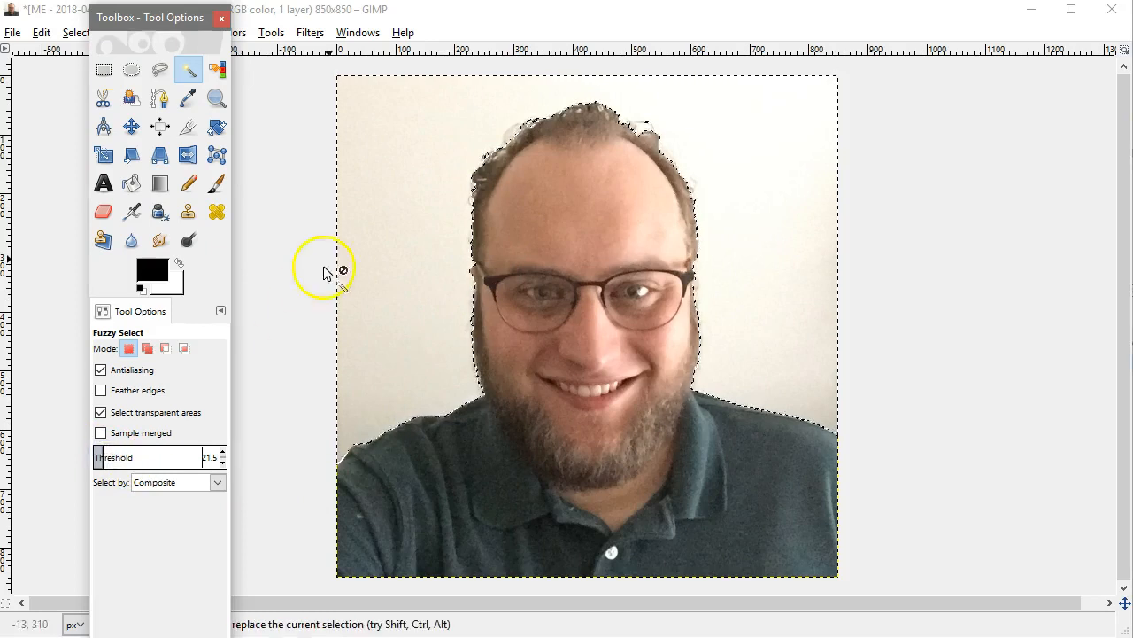
click(431, 173)
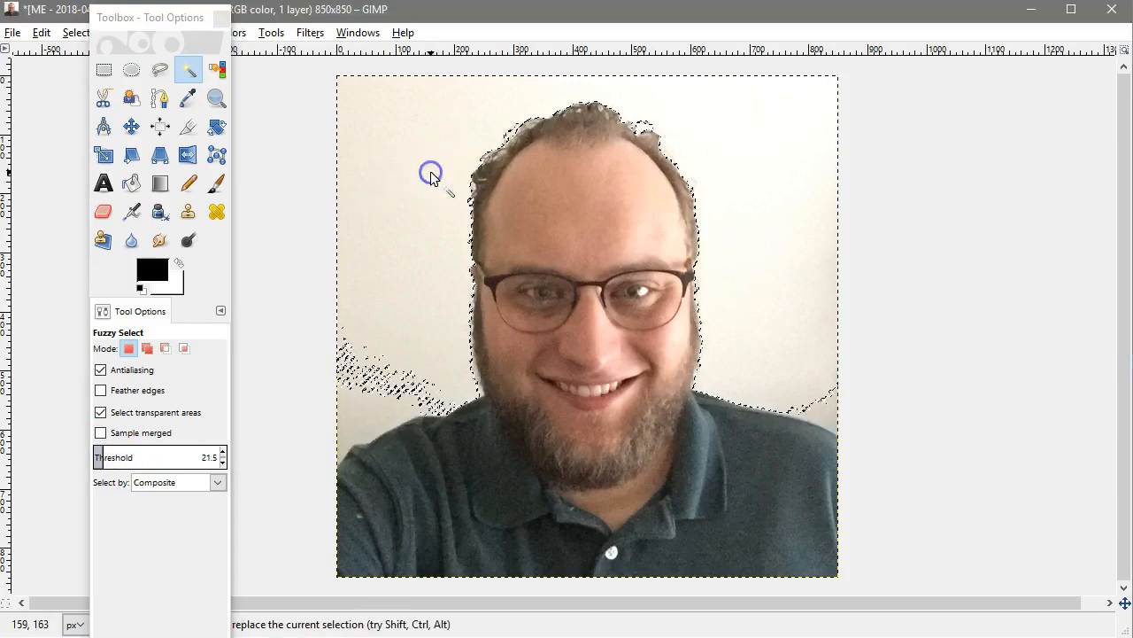
click(108, 456)
click(406, 230)
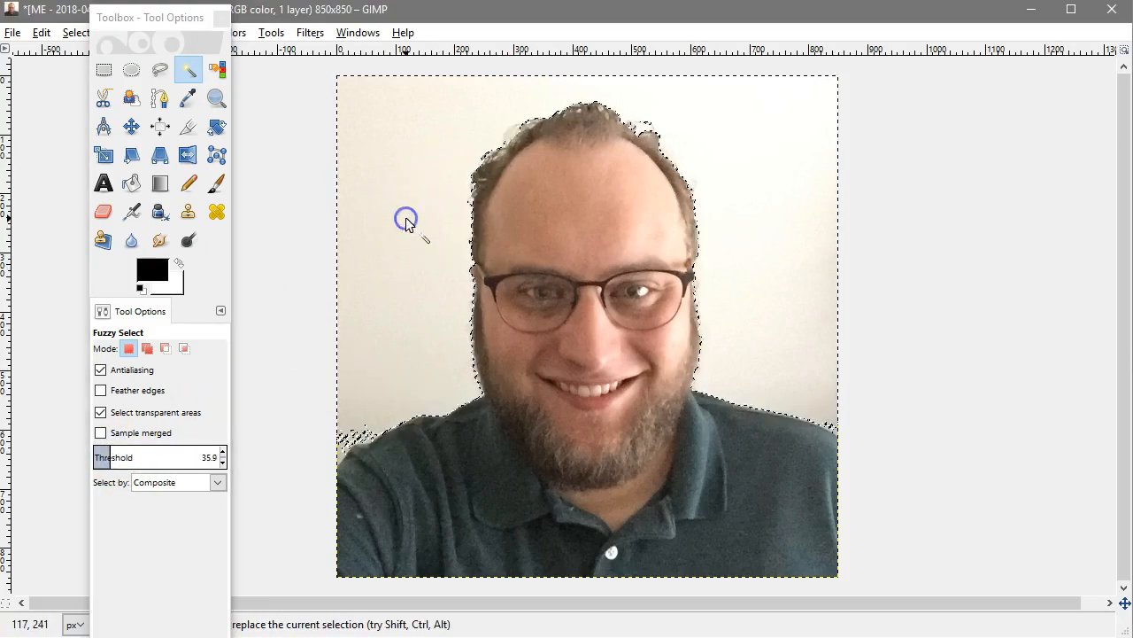
Select the wall background with Fuzzy Select at a threshold of 39.5 and check the selection edge along the hair.
click(119, 455)
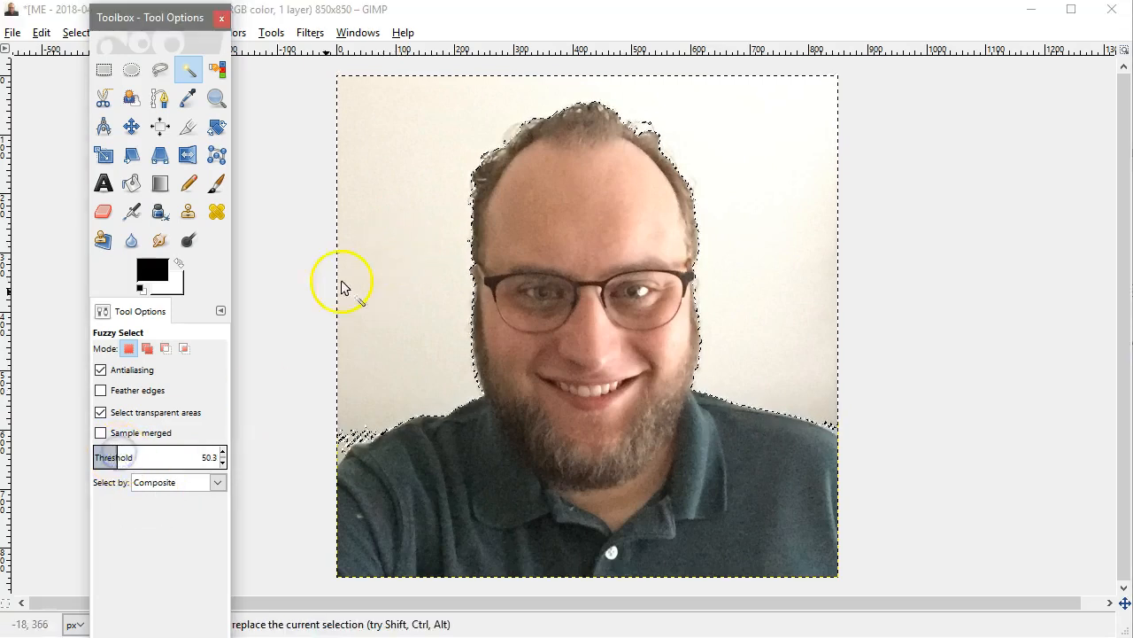
click(110, 456)
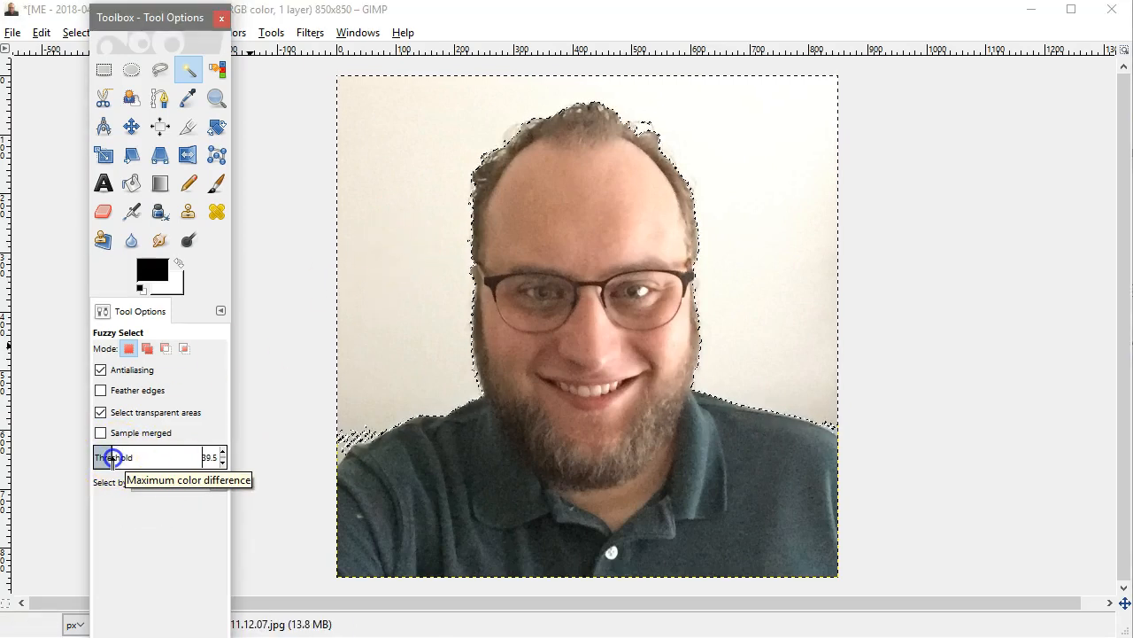
click(405, 251)
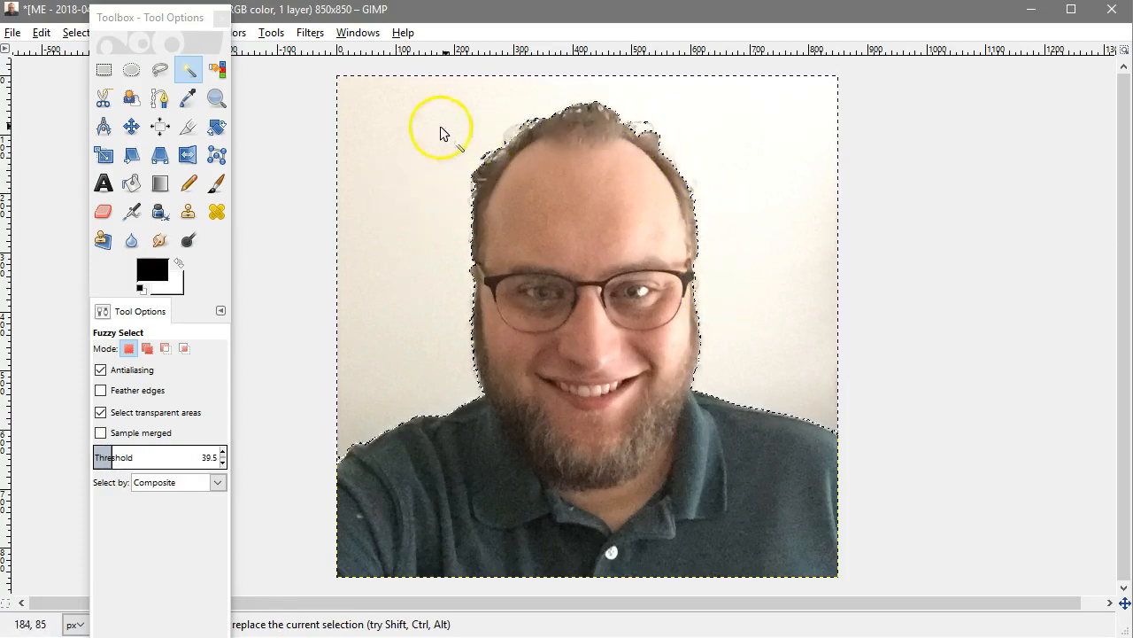
key(ctrl)
scroll(522, 137, up, 4)
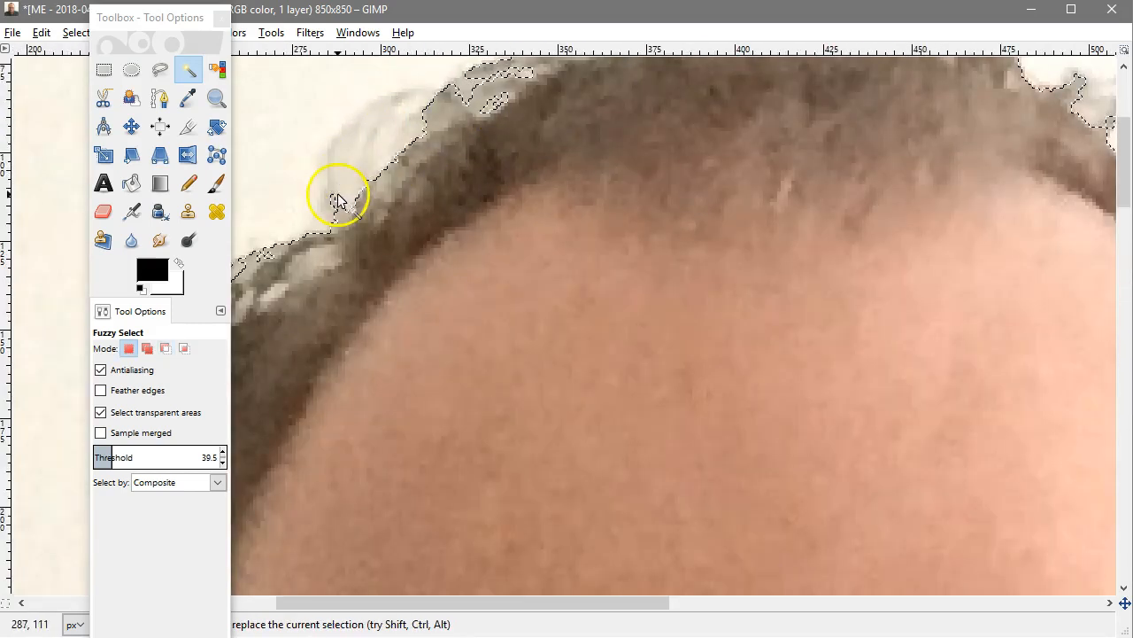
scroll(342, 212, down, 1)
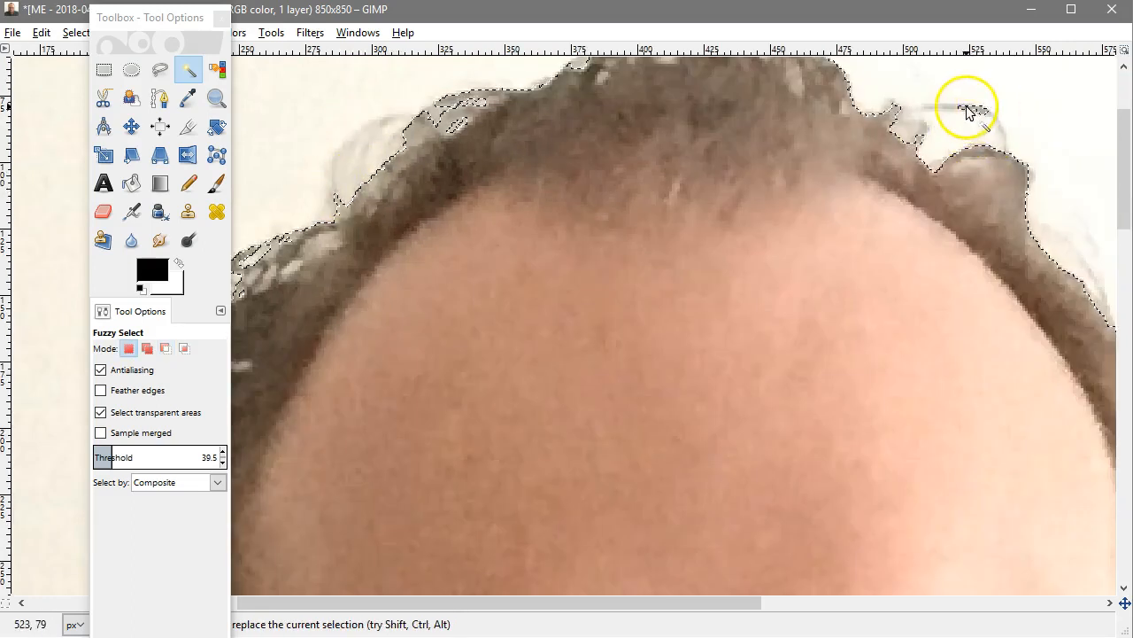
scroll(969, 113, down, 4)
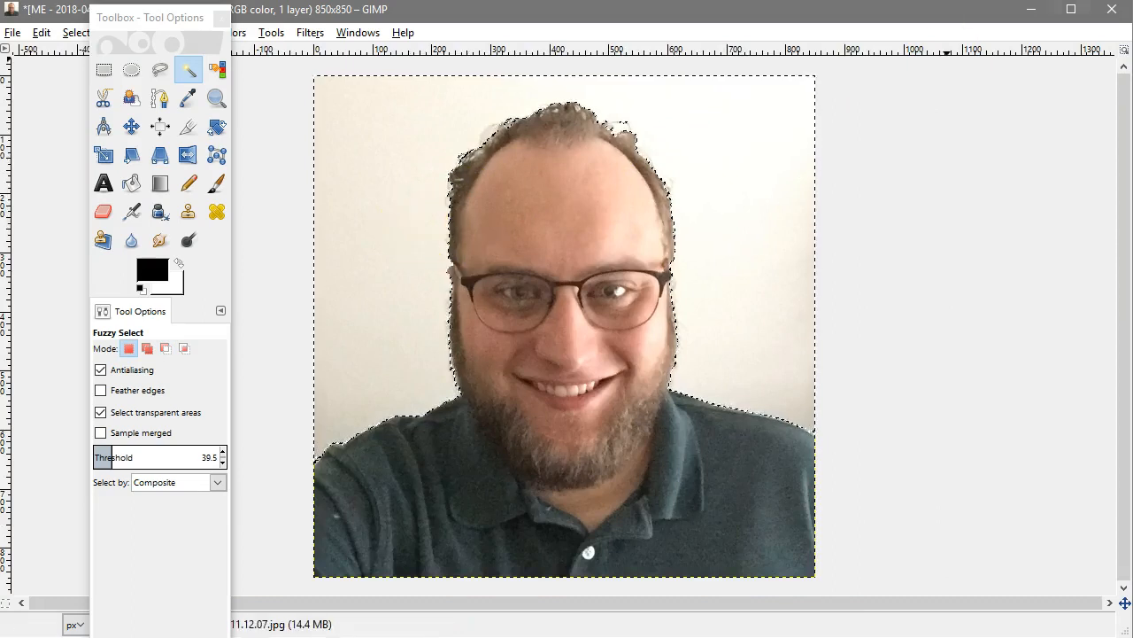
Try clearing the selected wall background to white, and undo the deletion so the background selection is active again.
drag(1132, 2, 919, 8)
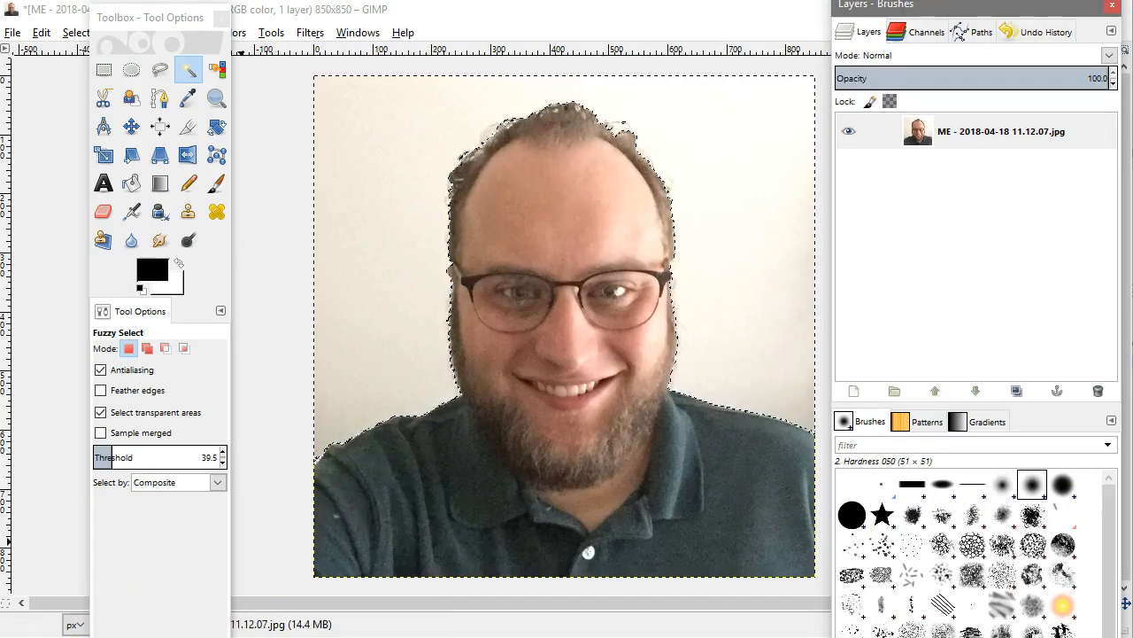
click(984, 186)
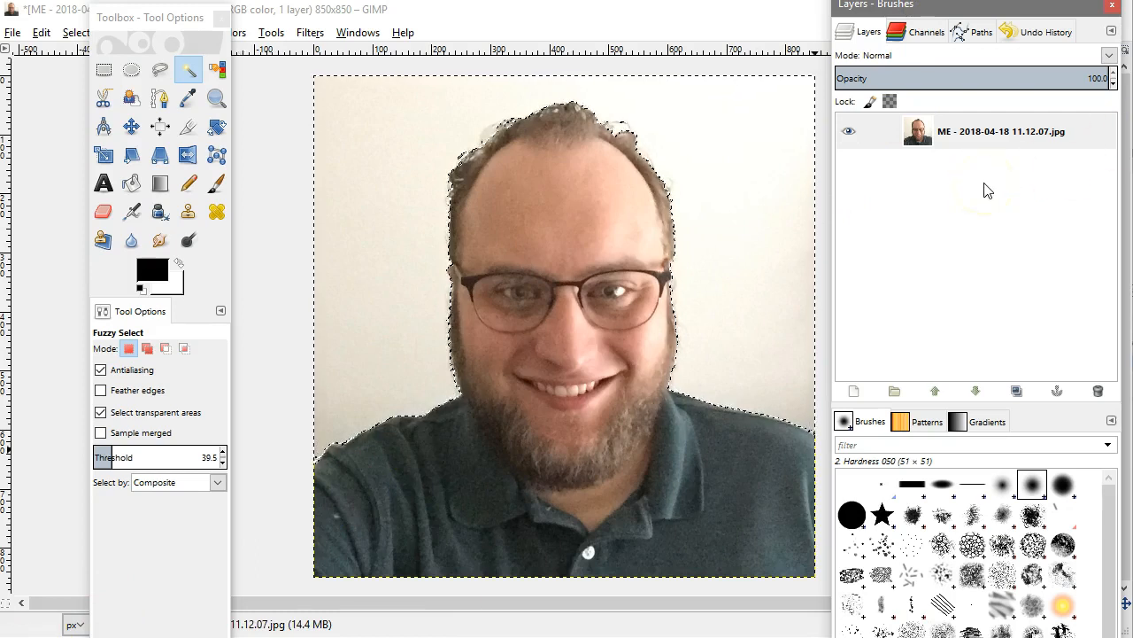
key(Delete)
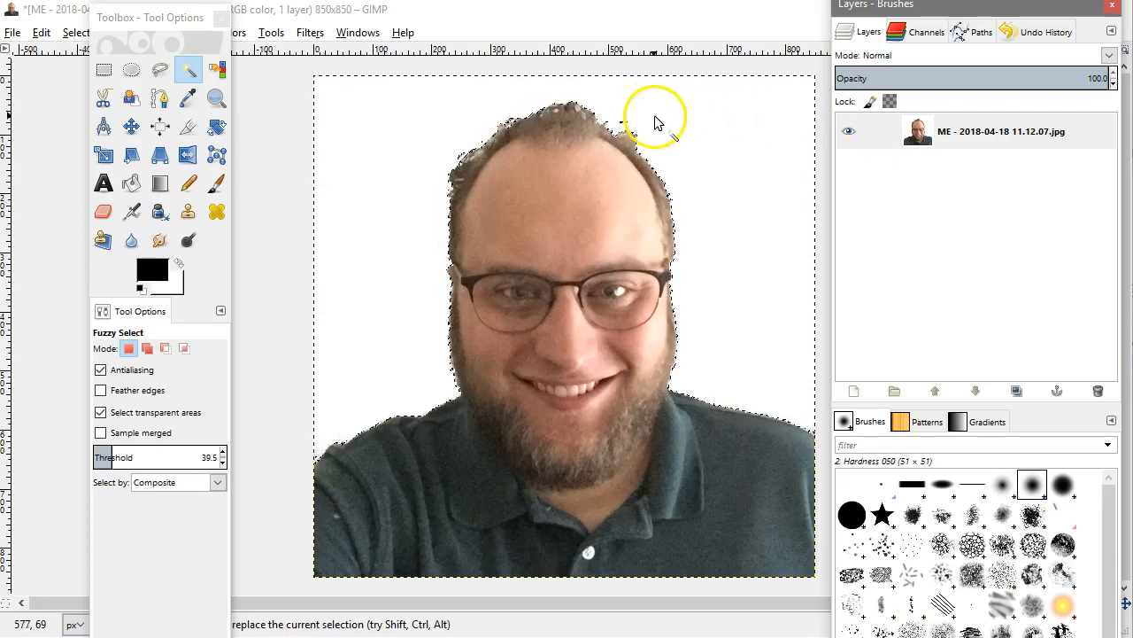
key(ctrl+z)
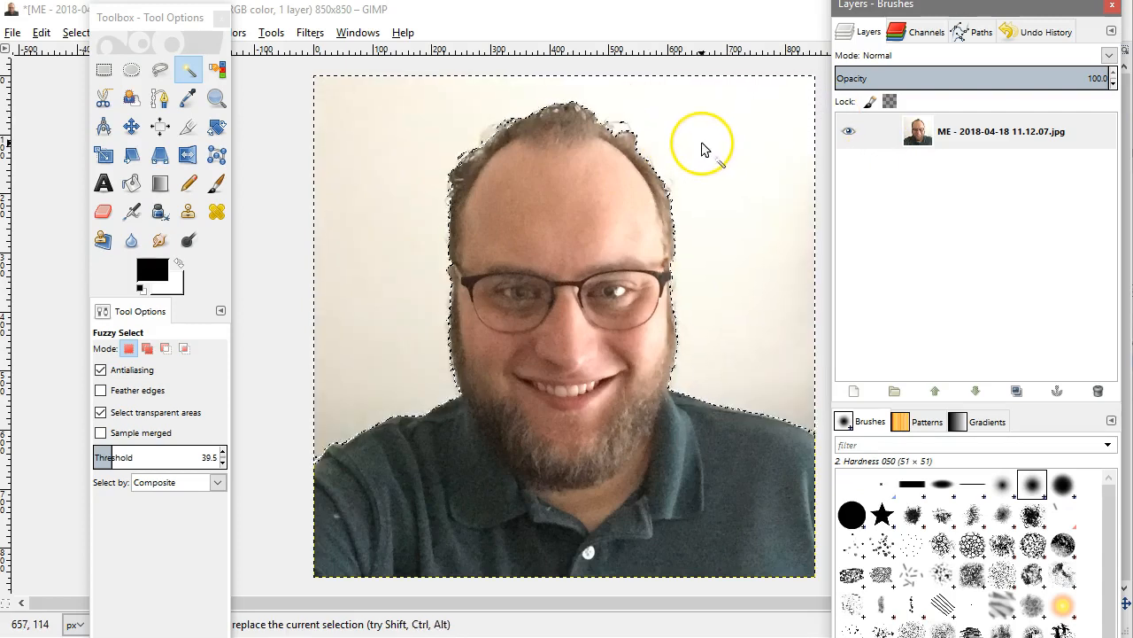
key(Delete)
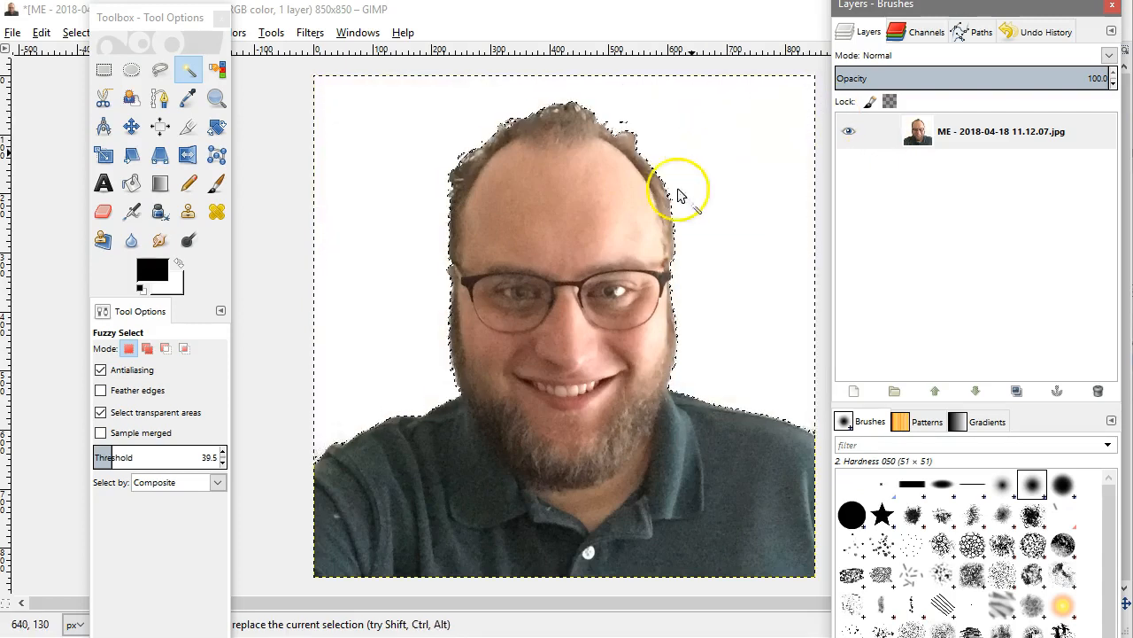
click(278, 143)
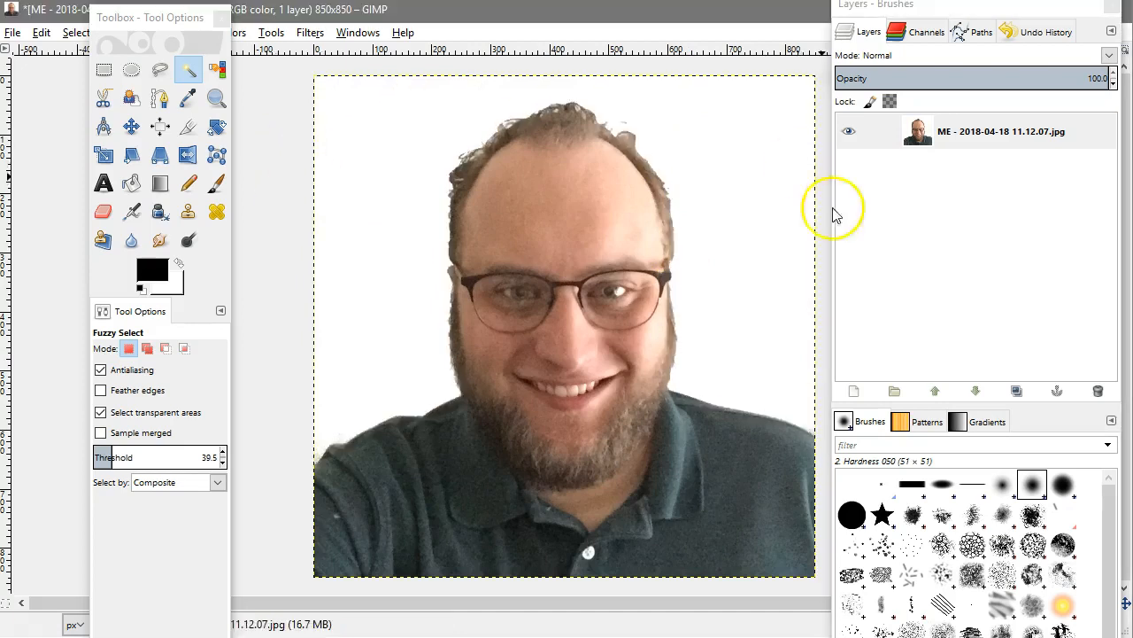
key(ctrl)
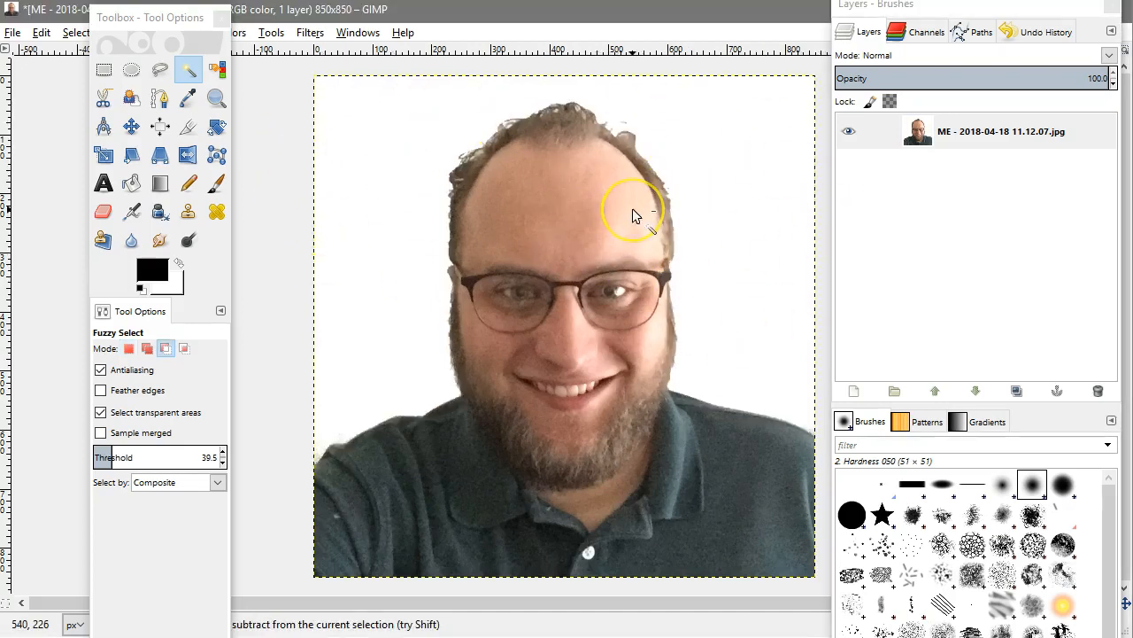
click(680, 152)
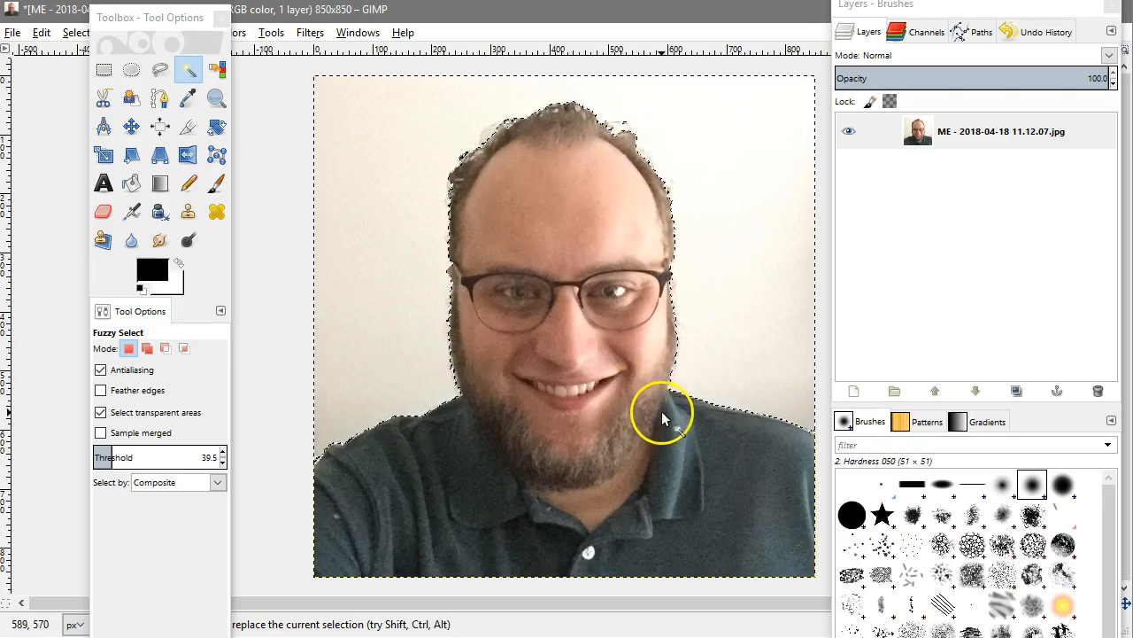
Open the Brightness-Contrast adjustment for the selected wall background, with the toolbox and dialog moved clear of the photo.
key(ctrl)
drag(152, 17, 2, 89)
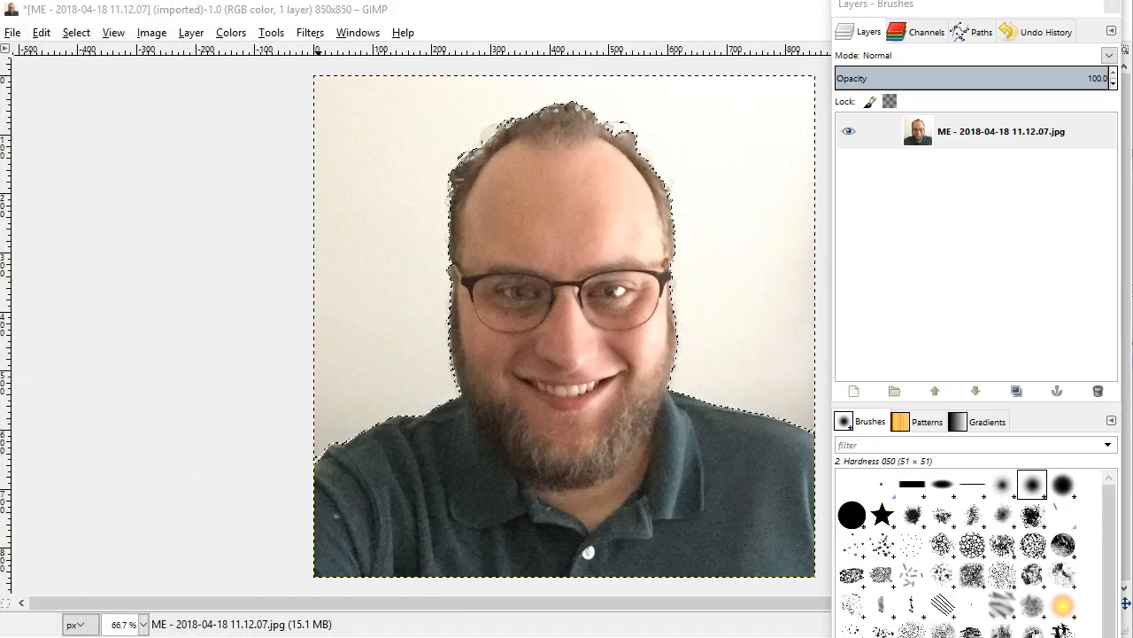
click(230, 33)
click(268, 78)
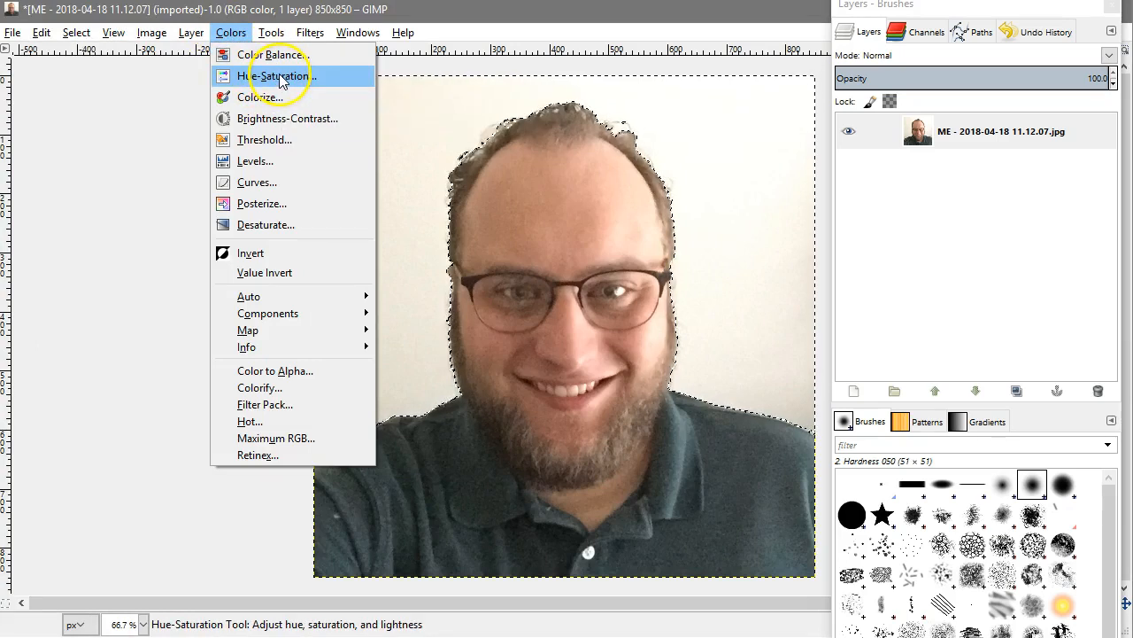
click(298, 118)
drag(197, 86, 215, 188)
Try a brightness of 90 and a contrast of 20 on the selected background.
click(224, 282)
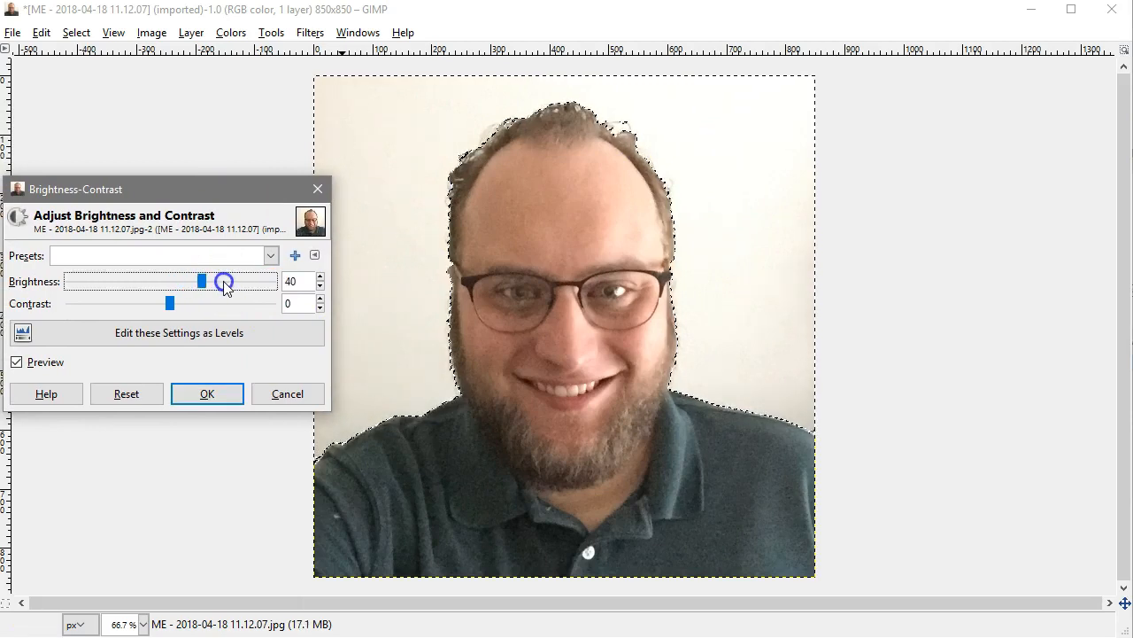
click(246, 282)
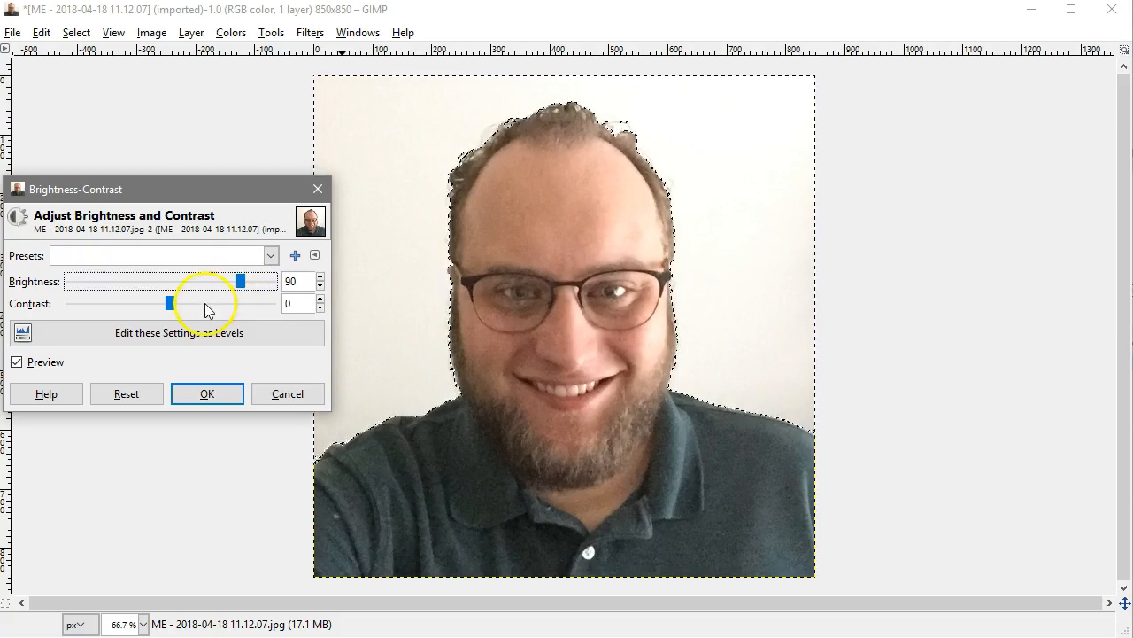
click(207, 303)
click(207, 303)
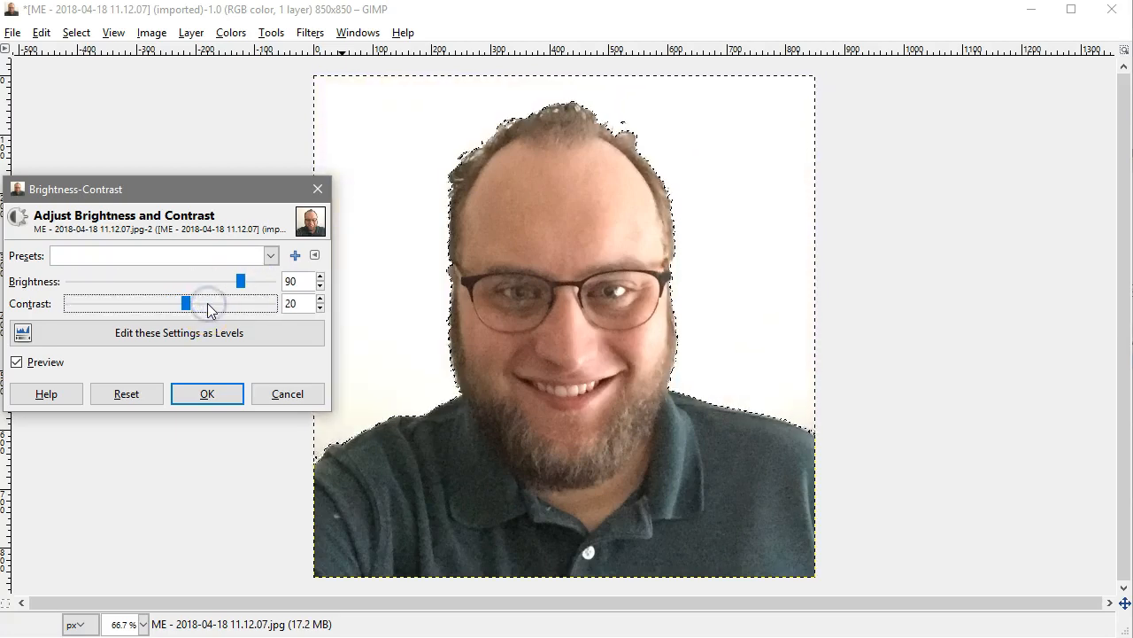
Set the background's brightness to 20 and its contrast to 30.
click(206, 283)
click(195, 282)
click(193, 280)
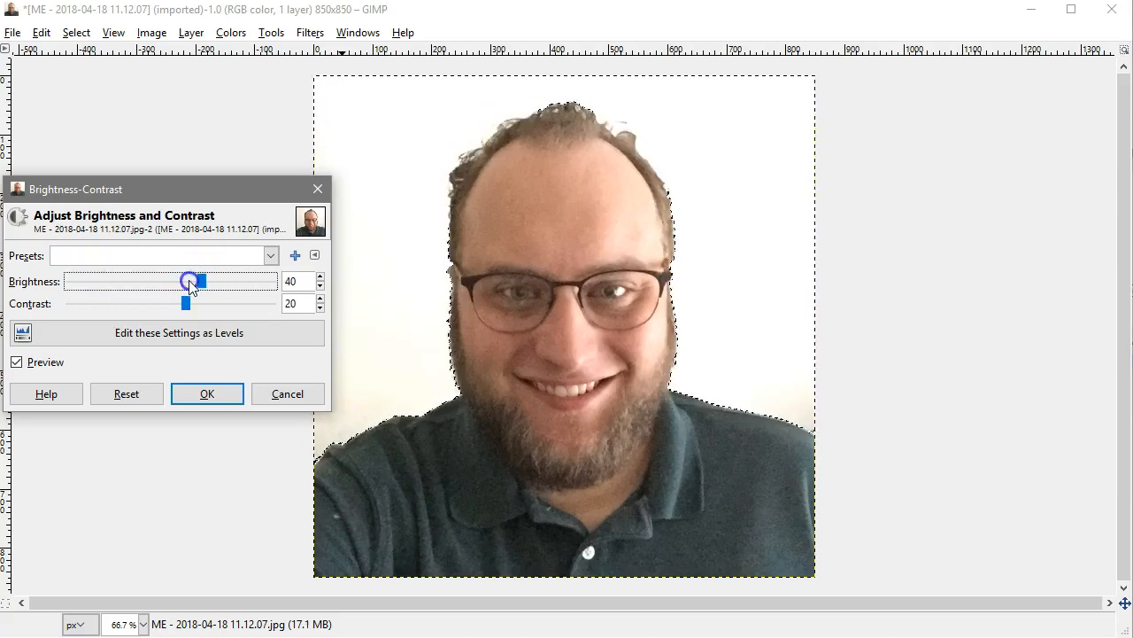
drag(214, 187, 197, 108)
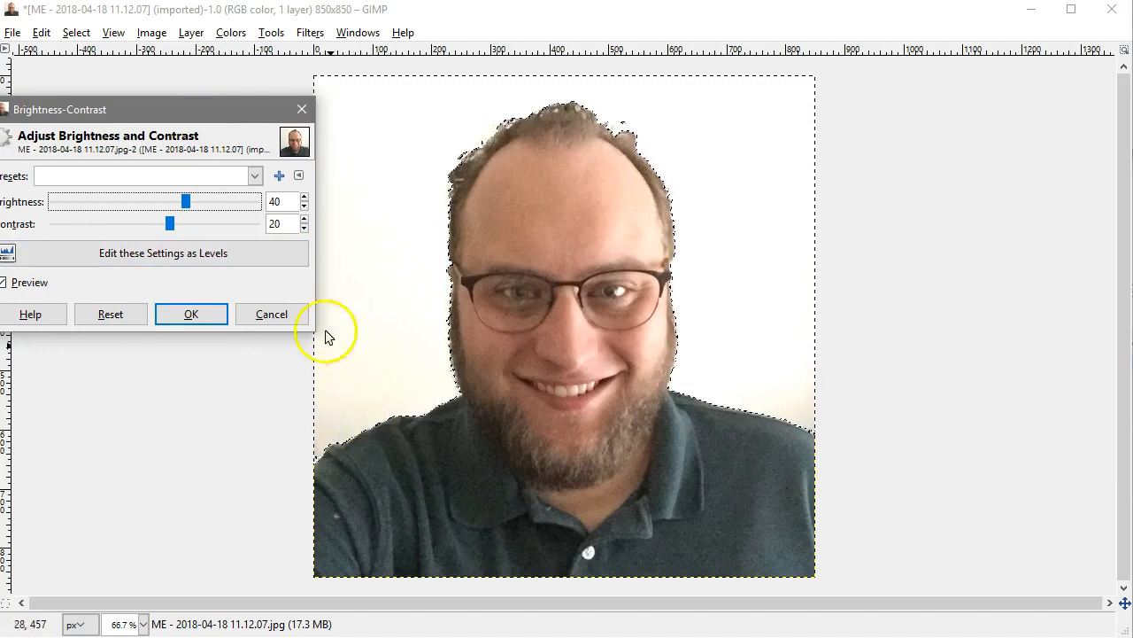
click(165, 201)
click(155, 203)
click(187, 224)
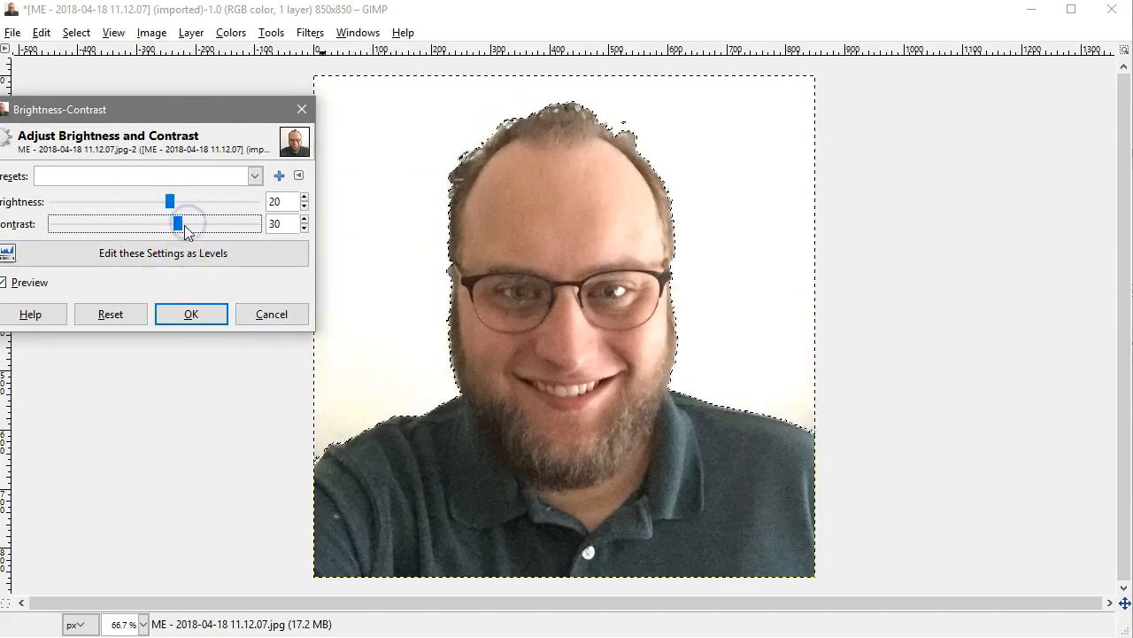
Sweep the background's contrast down toward its minimum and back up to 27.
drag(183, 228, 159, 232)
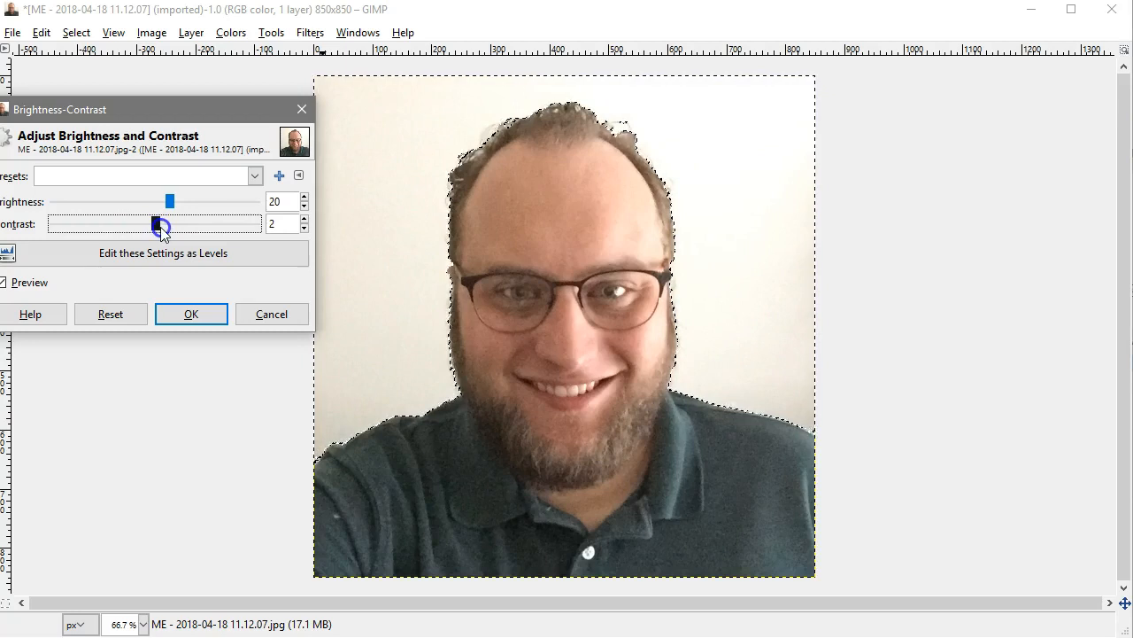
drag(160, 230, 60, 255)
drag(56, 252, 181, 235)
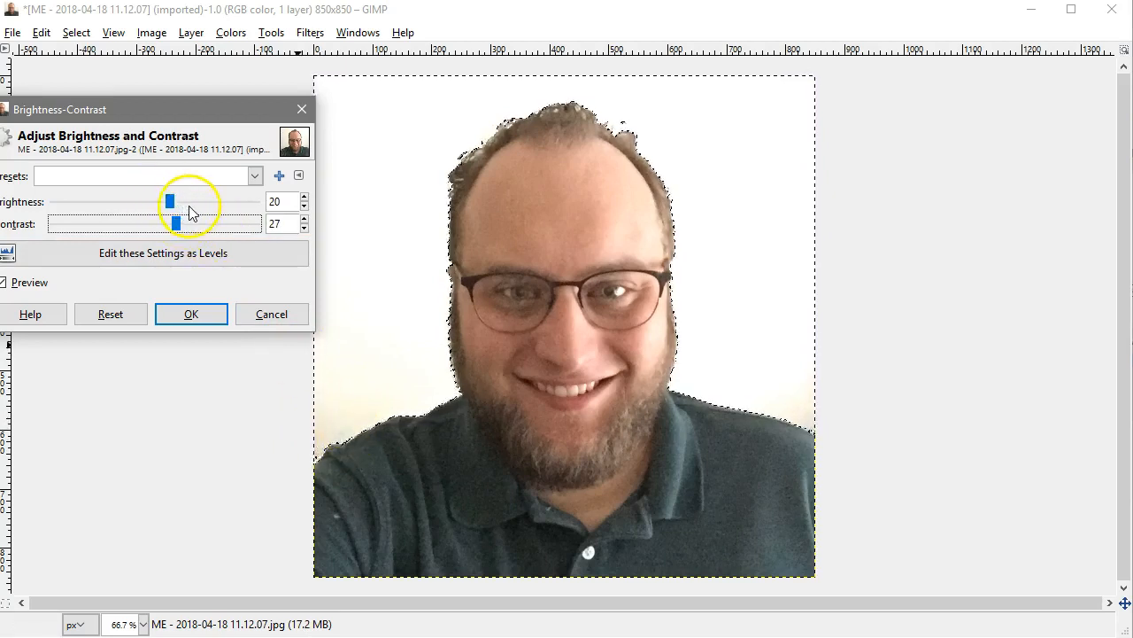
drag(191, 110, 205, 109)
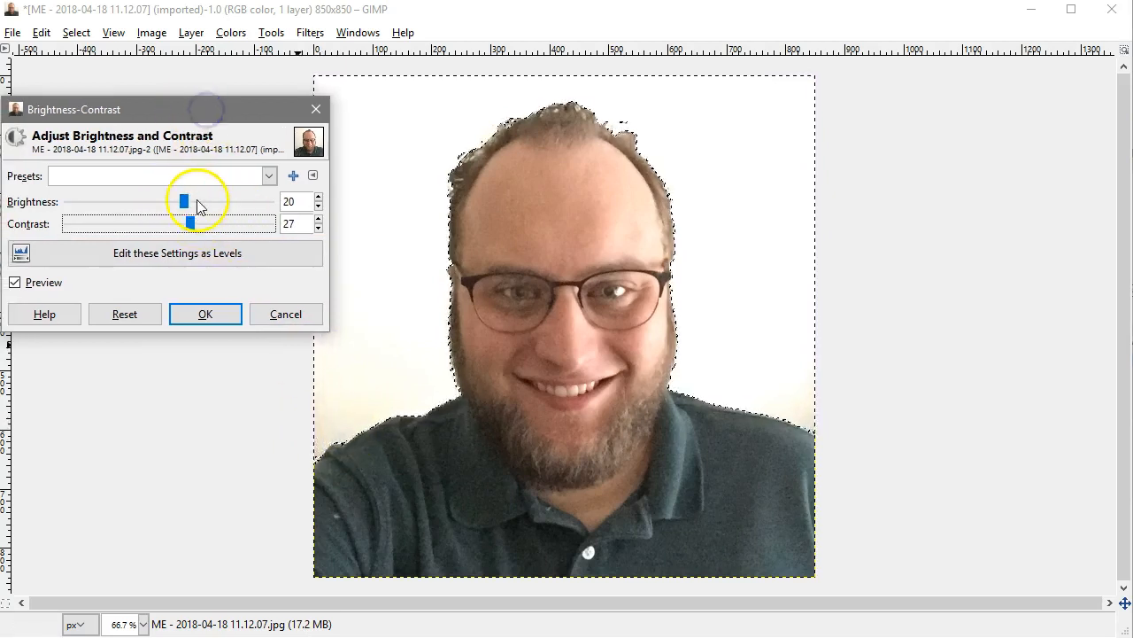
Set the brightness and contrast back to 0 and turn off the preview.
click(165, 228)
double_click(299, 200)
text(0)
click(297, 222)
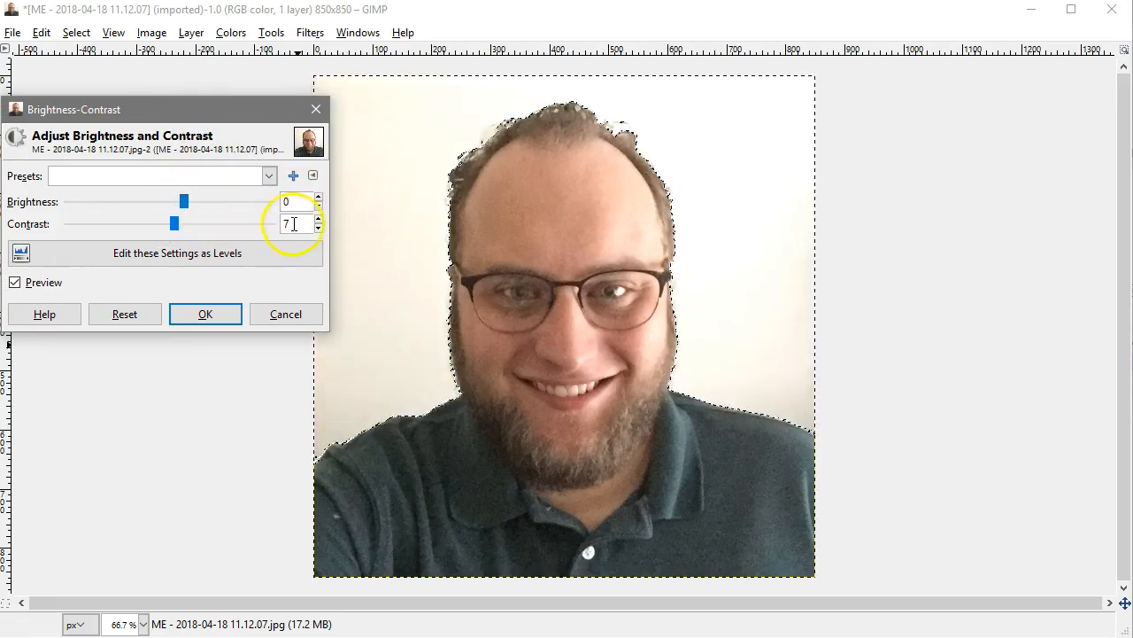
text(0)
drag(296, 223, 237, 198)
text(0)
click(232, 187)
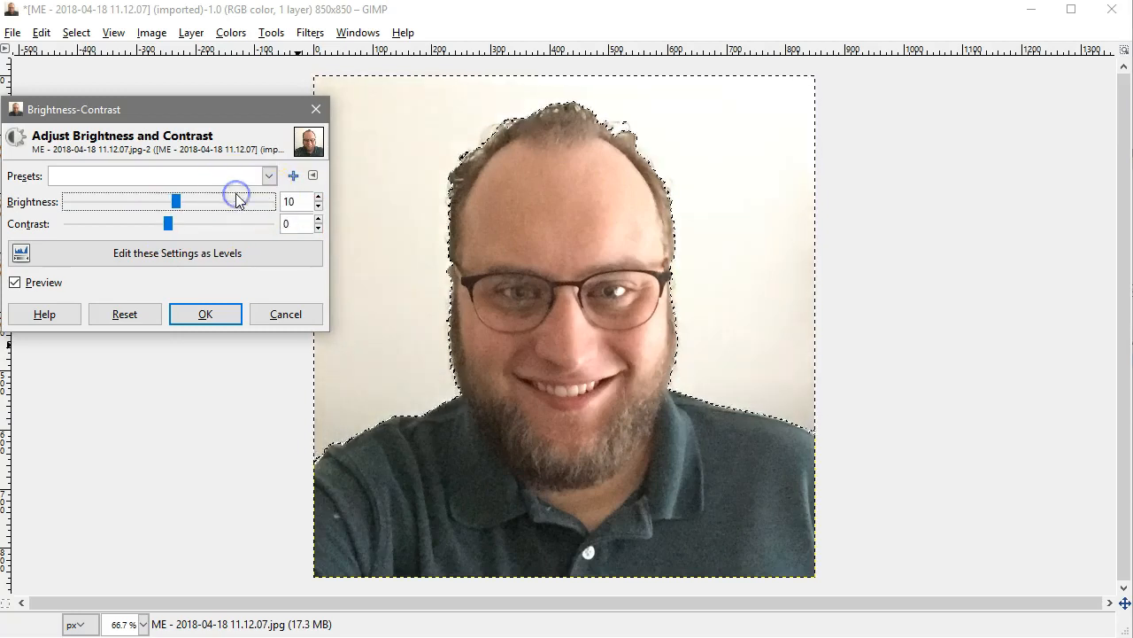
double_click(290, 202)
text(0)
click(292, 287)
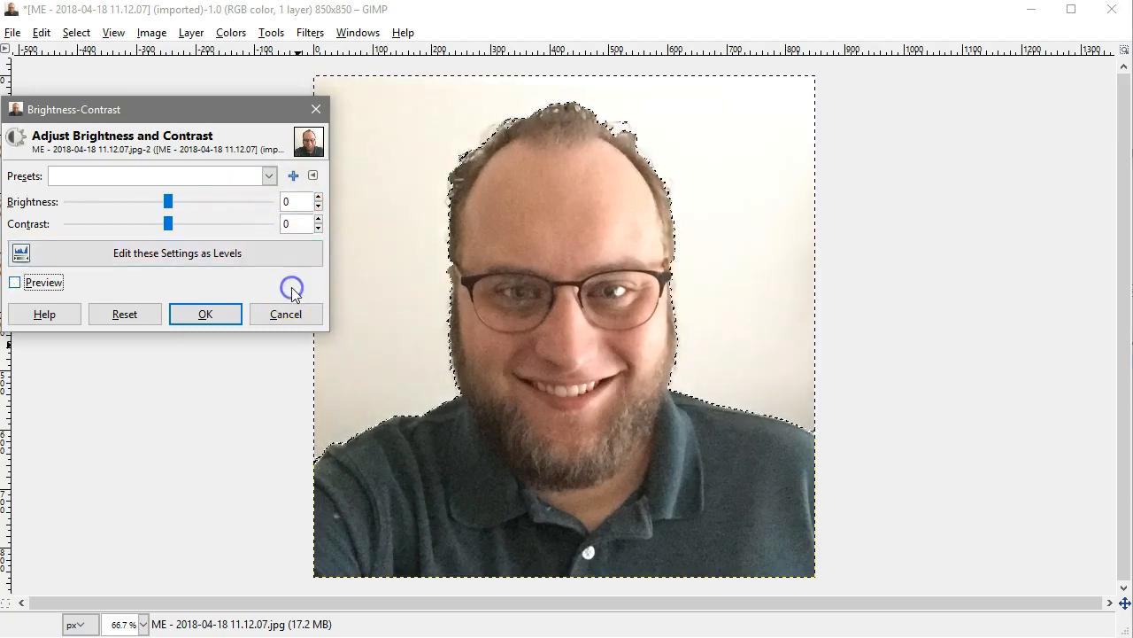
Set the background's contrast to 30 and its brightness to 20.
click(221, 223)
click(221, 223)
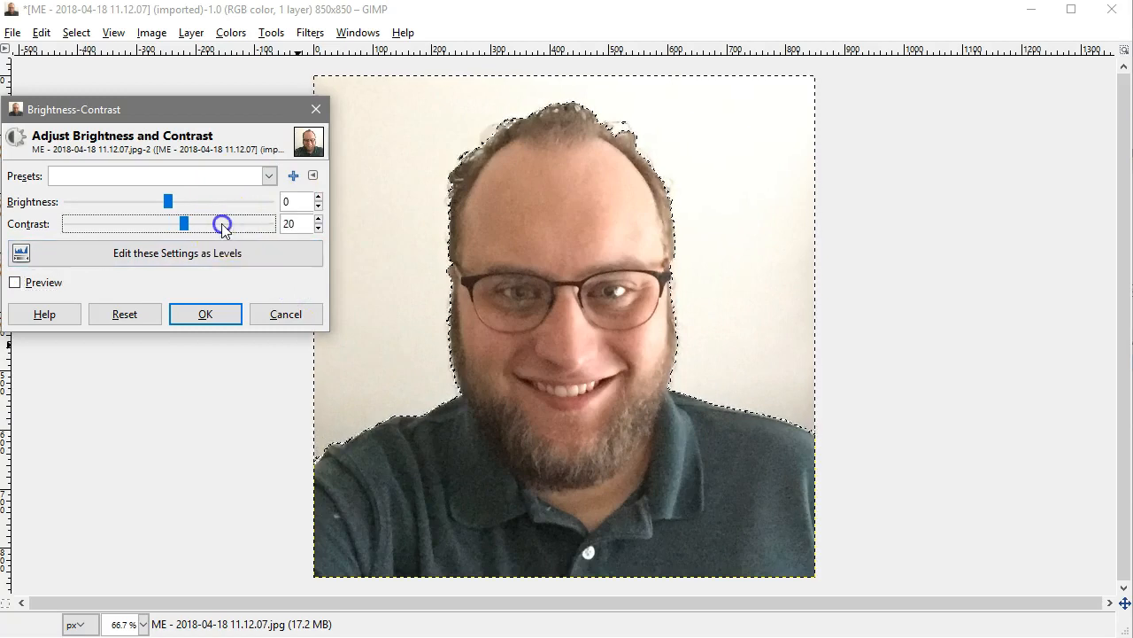
click(226, 226)
click(217, 203)
click(217, 203)
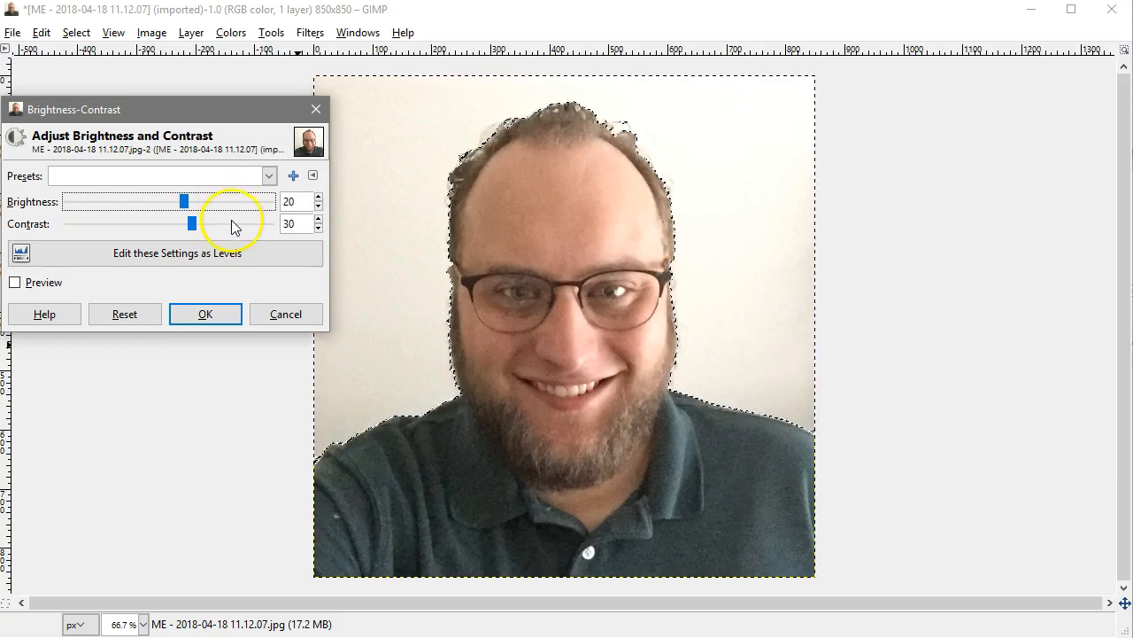
Raise the background's contrast to 70 and turn on the preview.
click(235, 224)
click(234, 223)
click(234, 223)
click(234, 223)
click(307, 283)
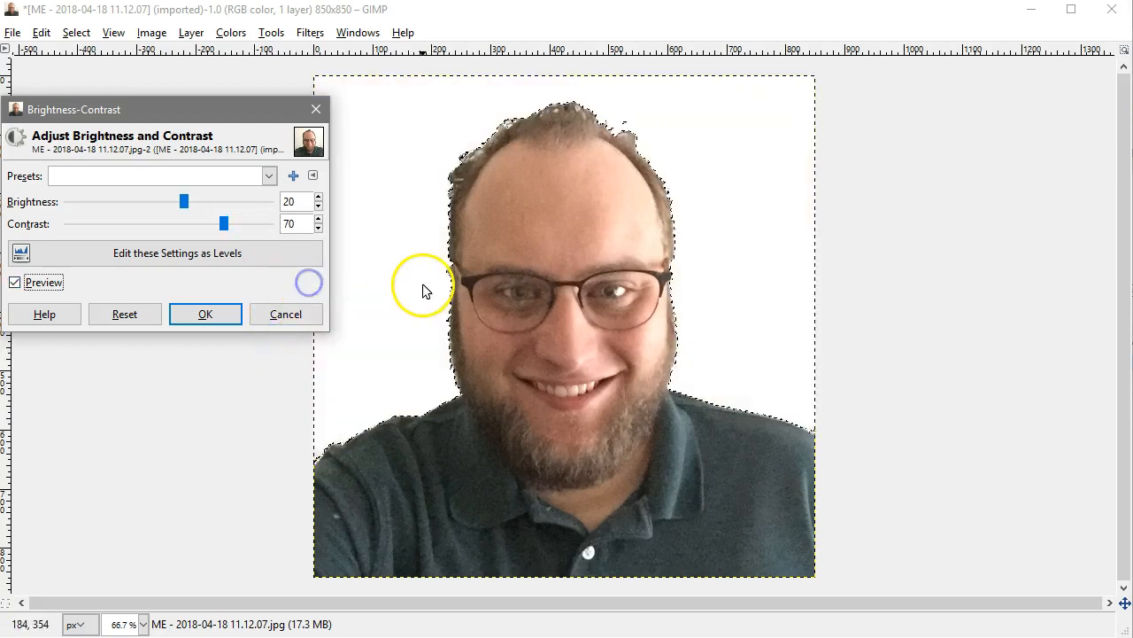
Lower the background's contrast to 30.
click(187, 224)
click(186, 225)
click(175, 225)
click(157, 224)
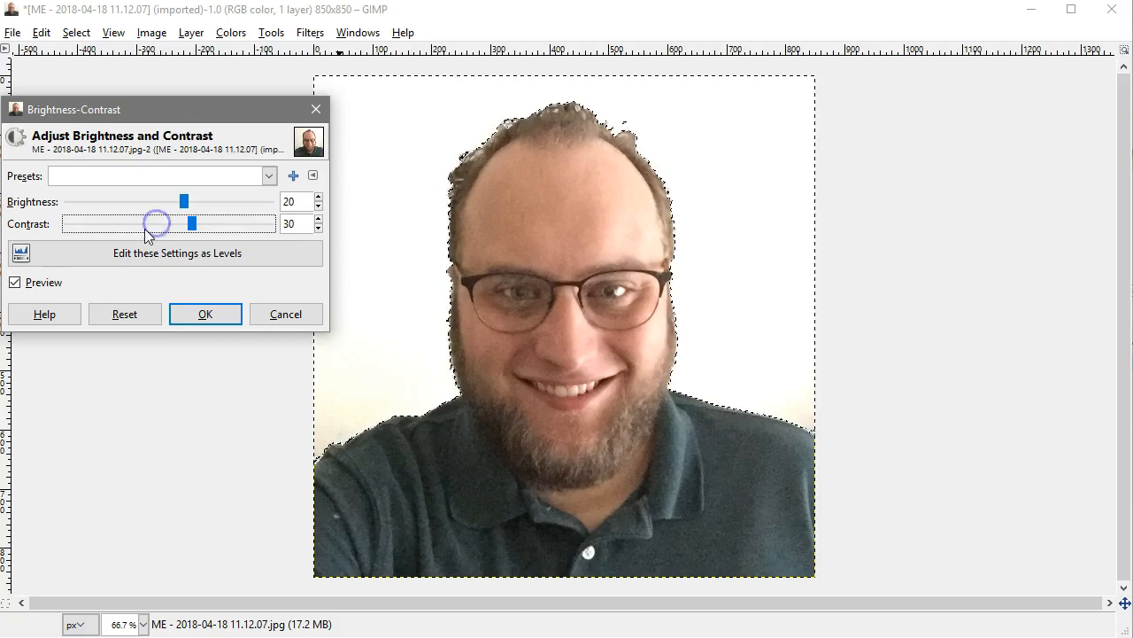
Set the background's contrast and brightness back to 0.
click(147, 227)
click(137, 228)
click(137, 227)
click(158, 202)
click(158, 202)
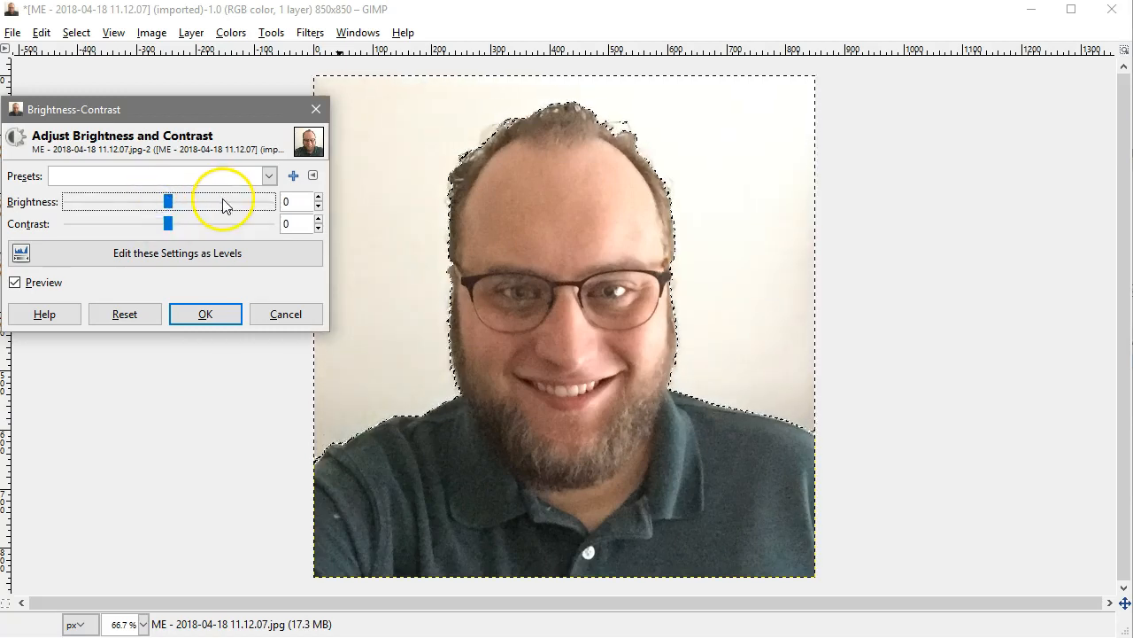
Raise the background's contrast to 30 and its brightness to 20.
click(222, 228)
click(222, 227)
click(223, 226)
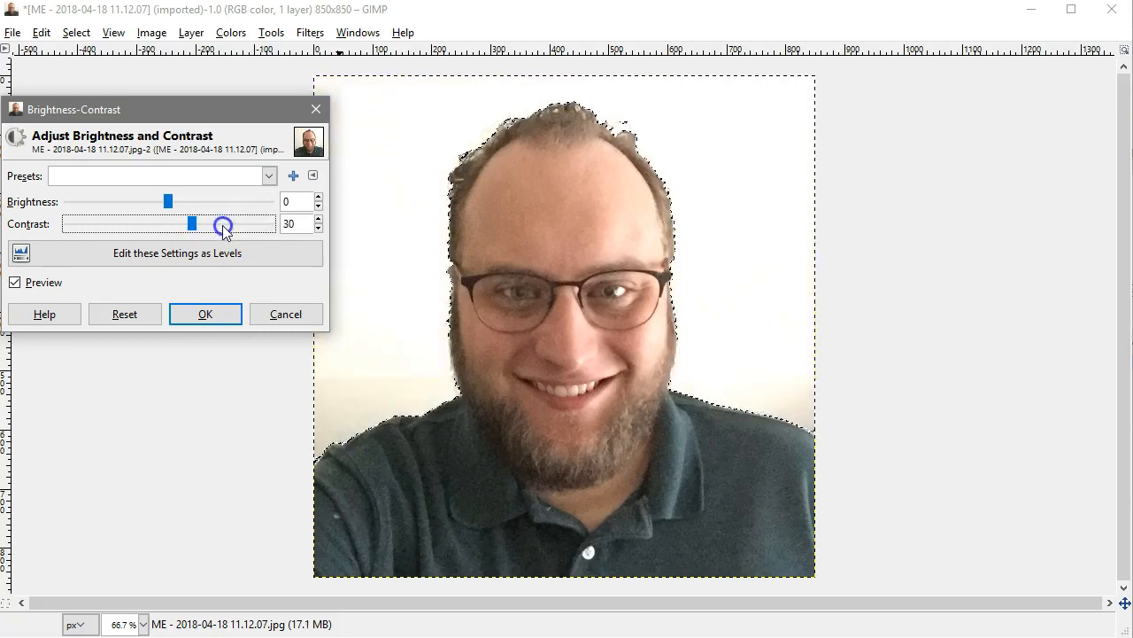
click(221, 200)
click(221, 201)
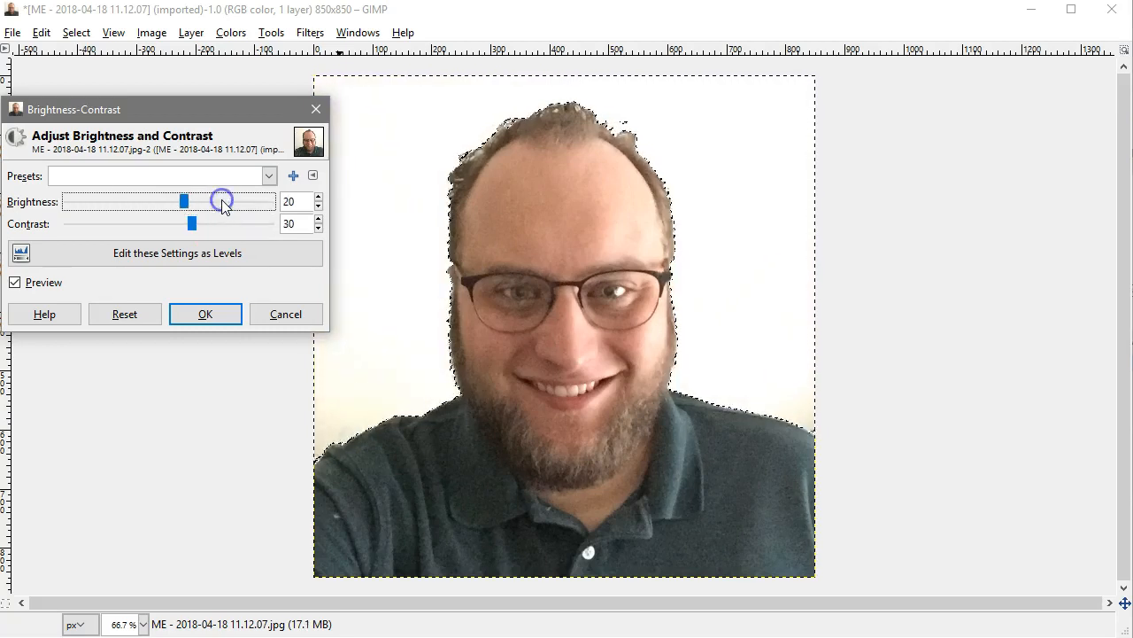
Lower the background's brightness to 10 and its contrast to 20, and apply the adjustment.
click(145, 196)
click(146, 201)
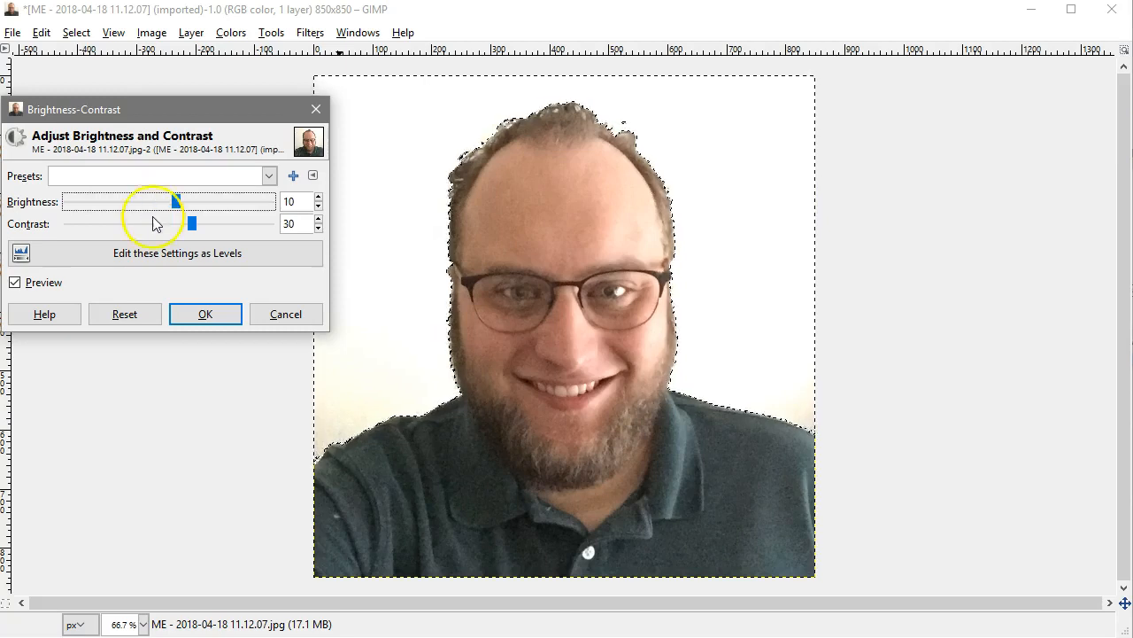
click(157, 225)
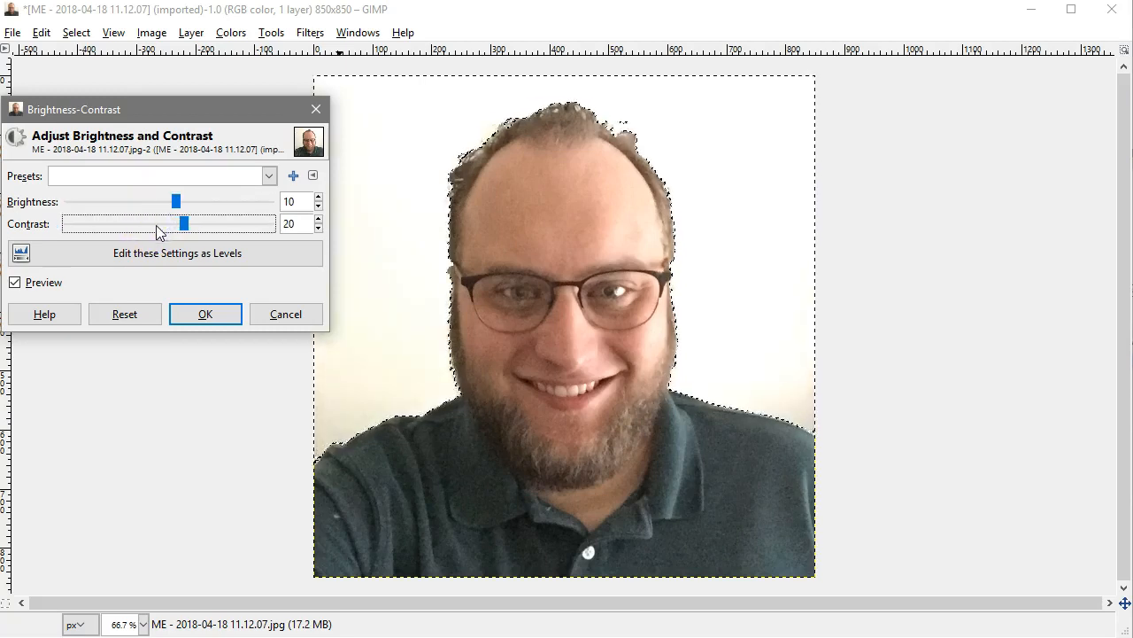
click(296, 225)
click(295, 201)
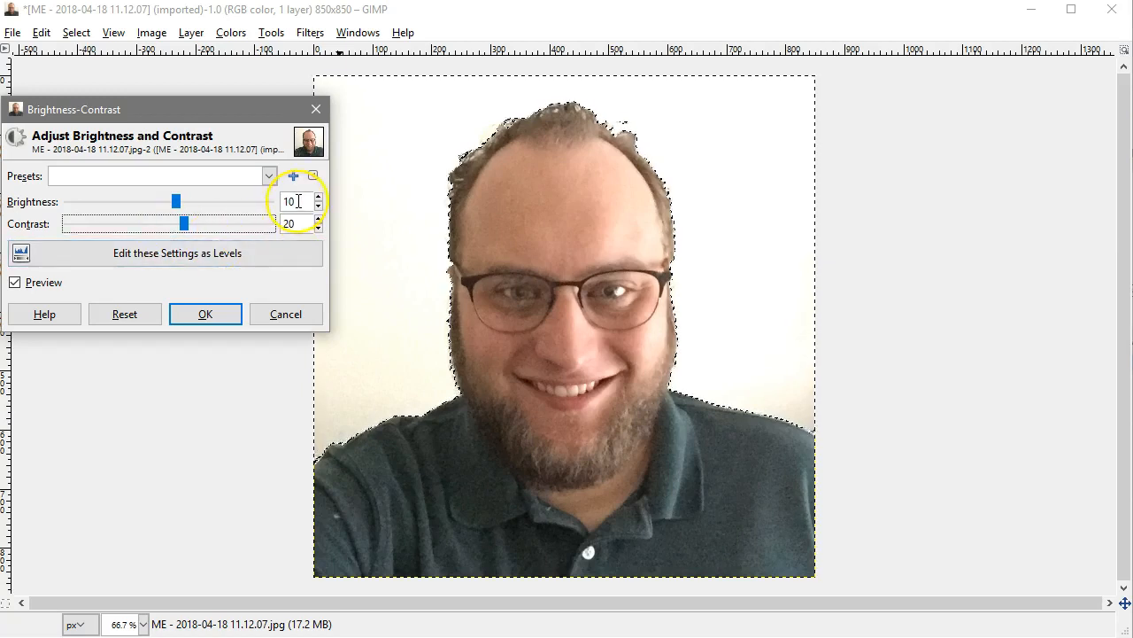
click(205, 313)
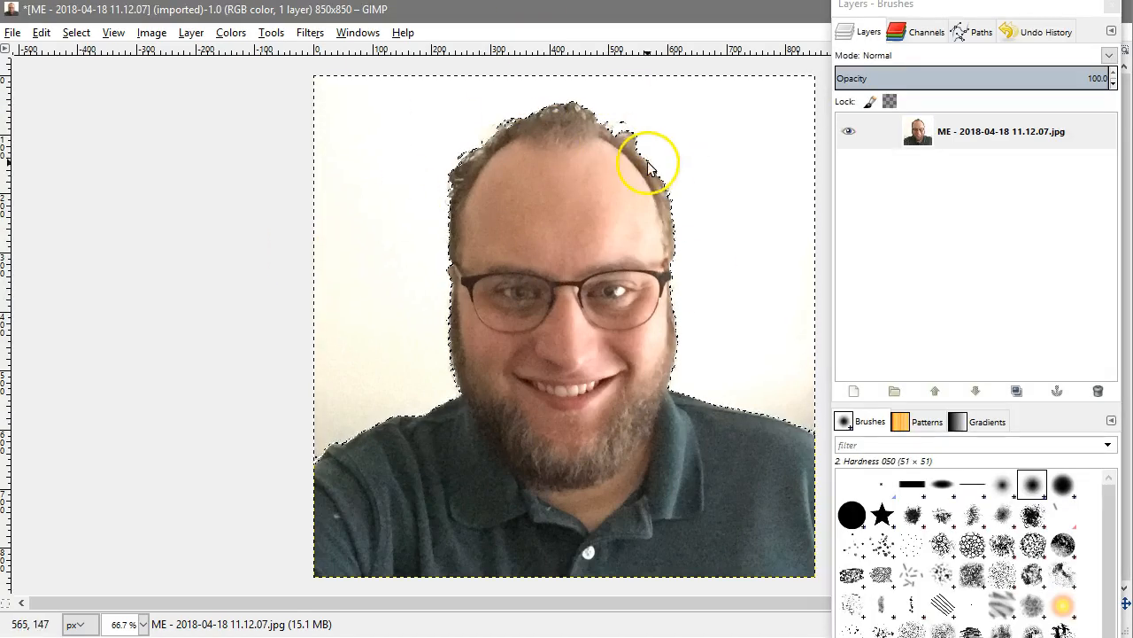
Clear the selection and start a Brightness-Contrast adjustment of the whole photo with brightness 20 and contrast 70.
key(ctrl+shift+a)
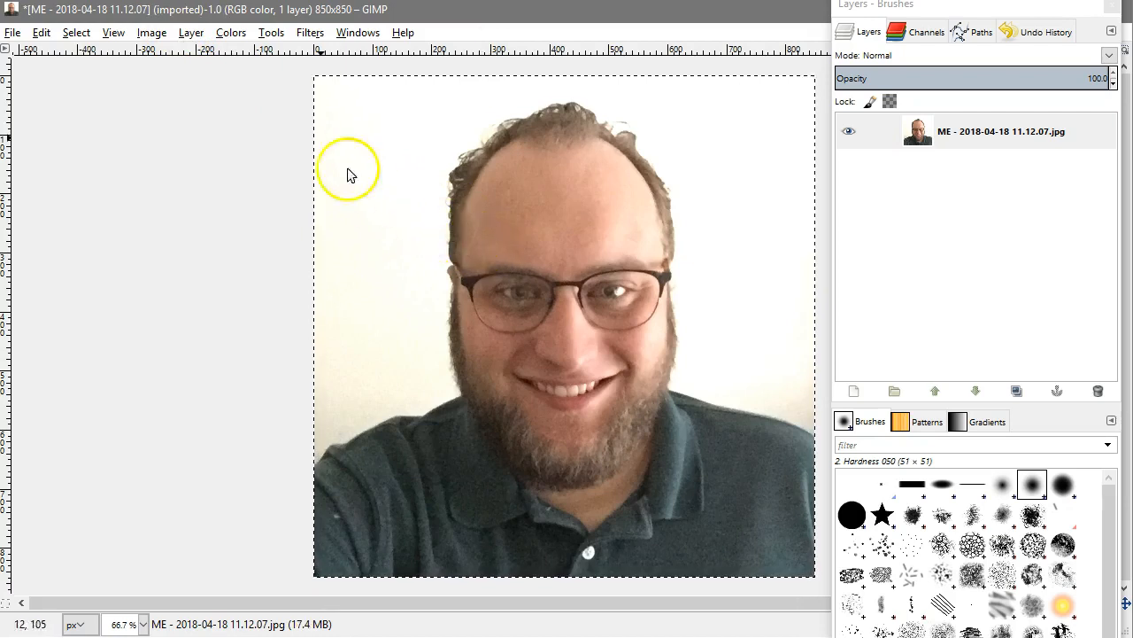
click(192, 33)
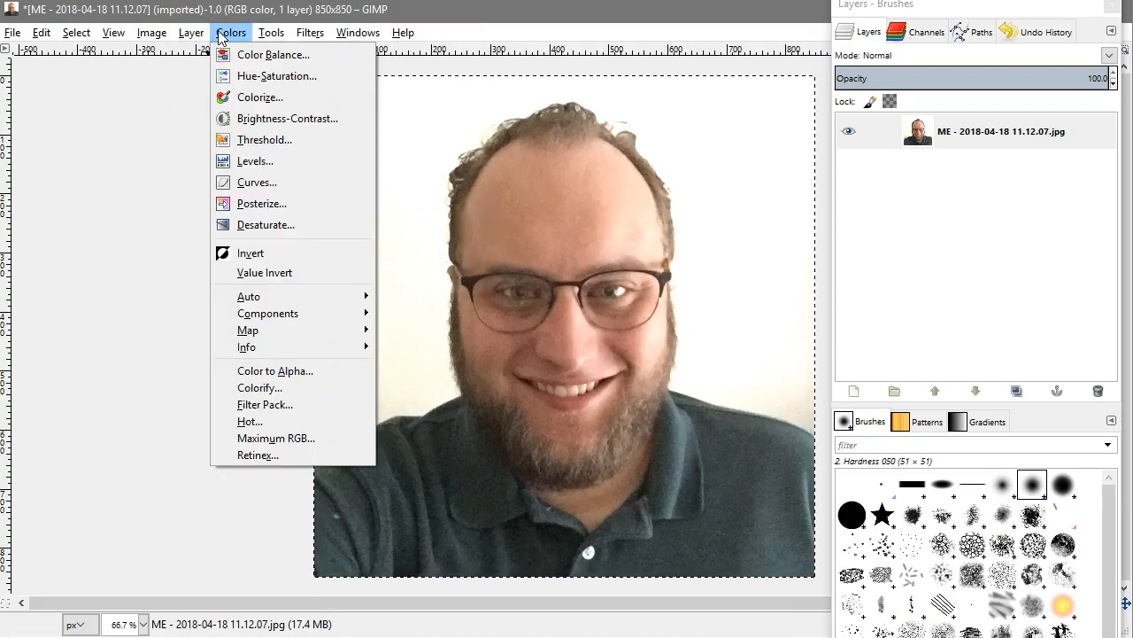
click(263, 118)
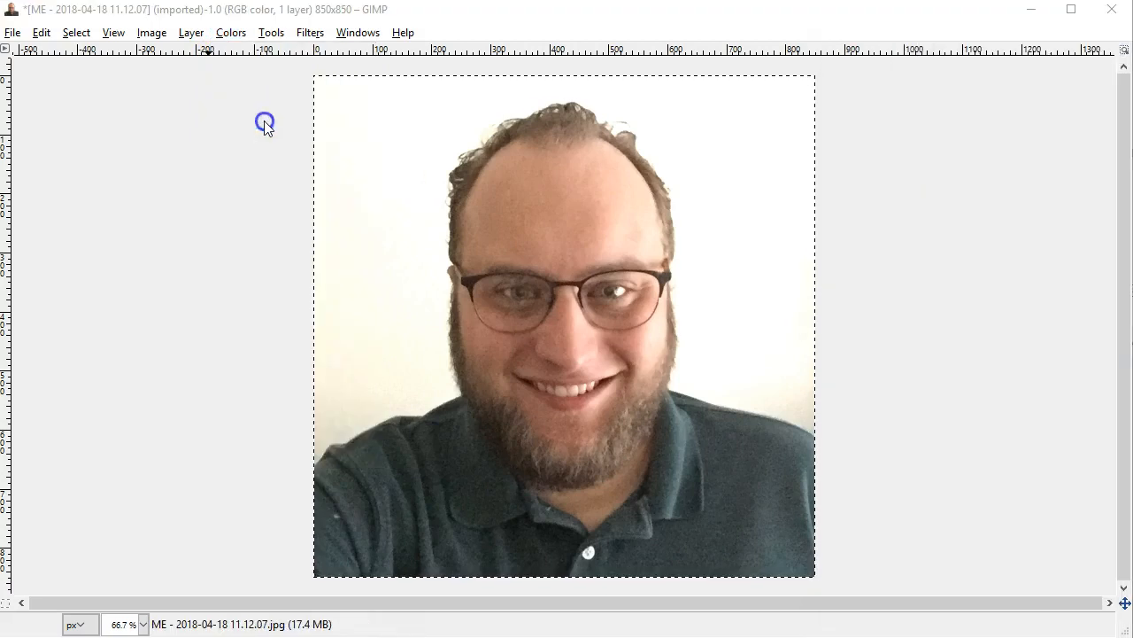
drag(199, 204, 257, 223)
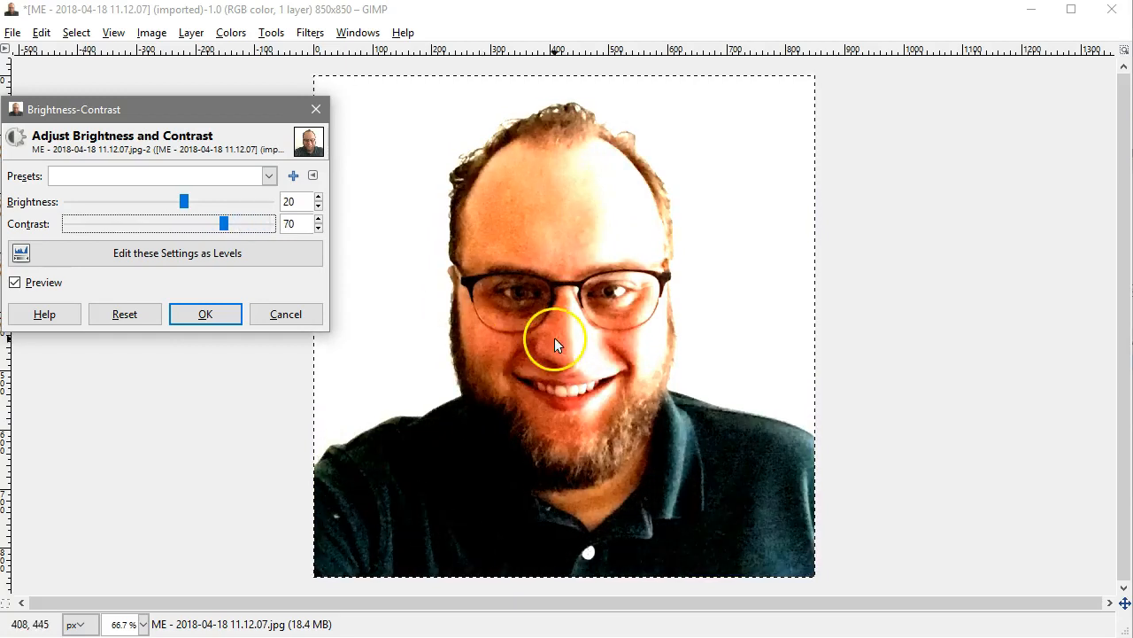
Set the whole photo's contrast to 20 and its brightness to 10.
mouse_move(198, 227)
mouse_down()
mouse_move(150, 227)
mouse_move(152, 198)
mouse_move(234, 206)
mouse_move(177, 204)
mouse_move(210, 226)
mouse_up()
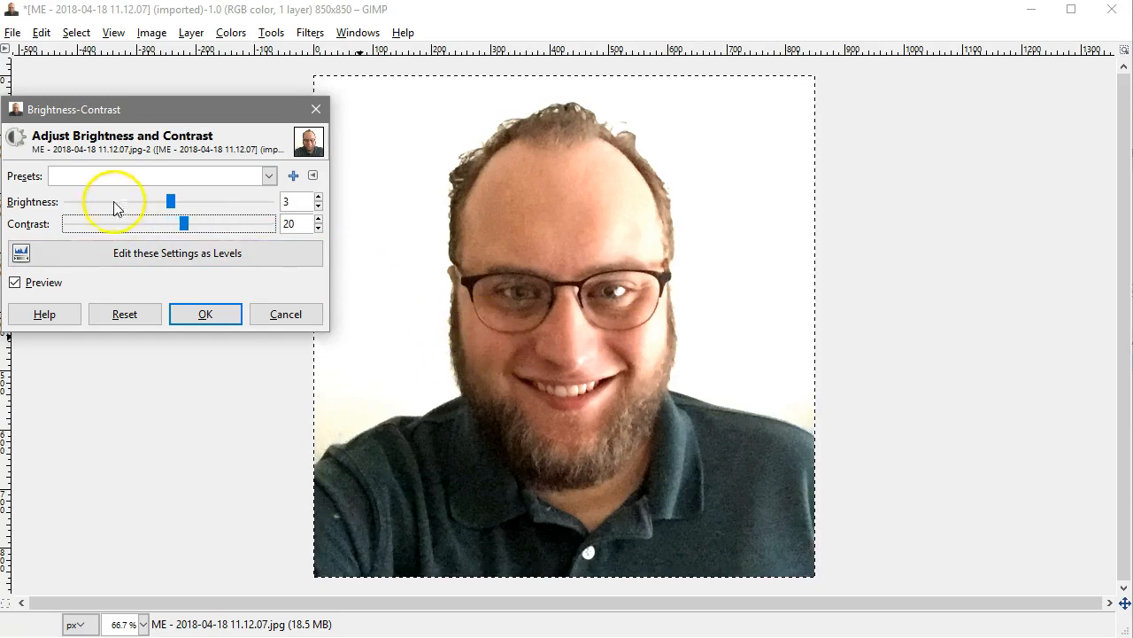
click(189, 200)
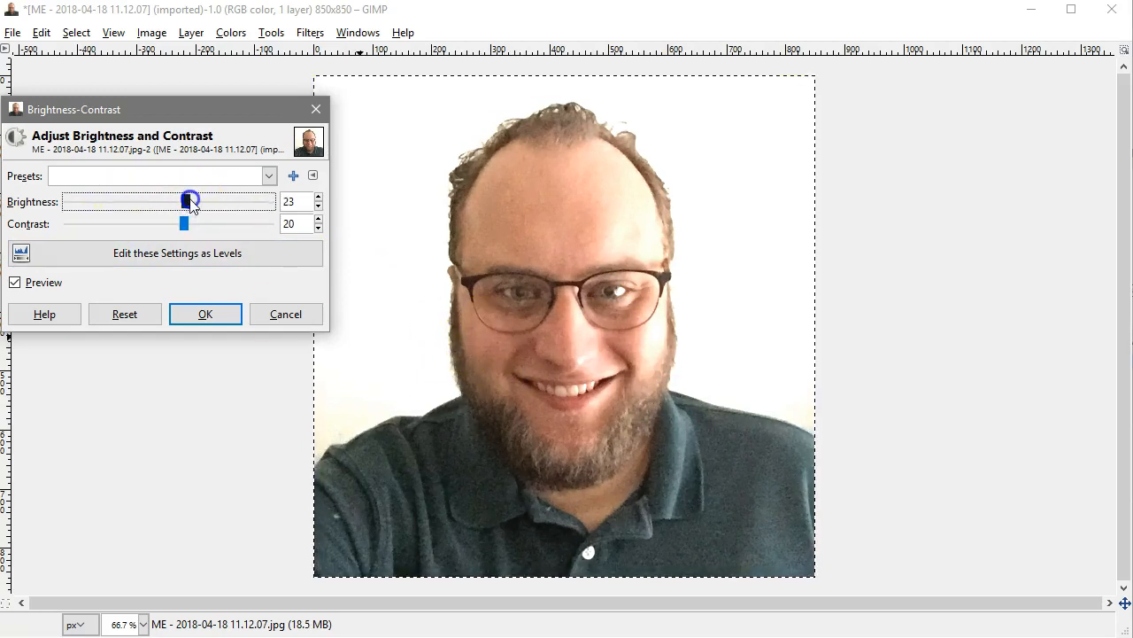
click(178, 201)
click(178, 200)
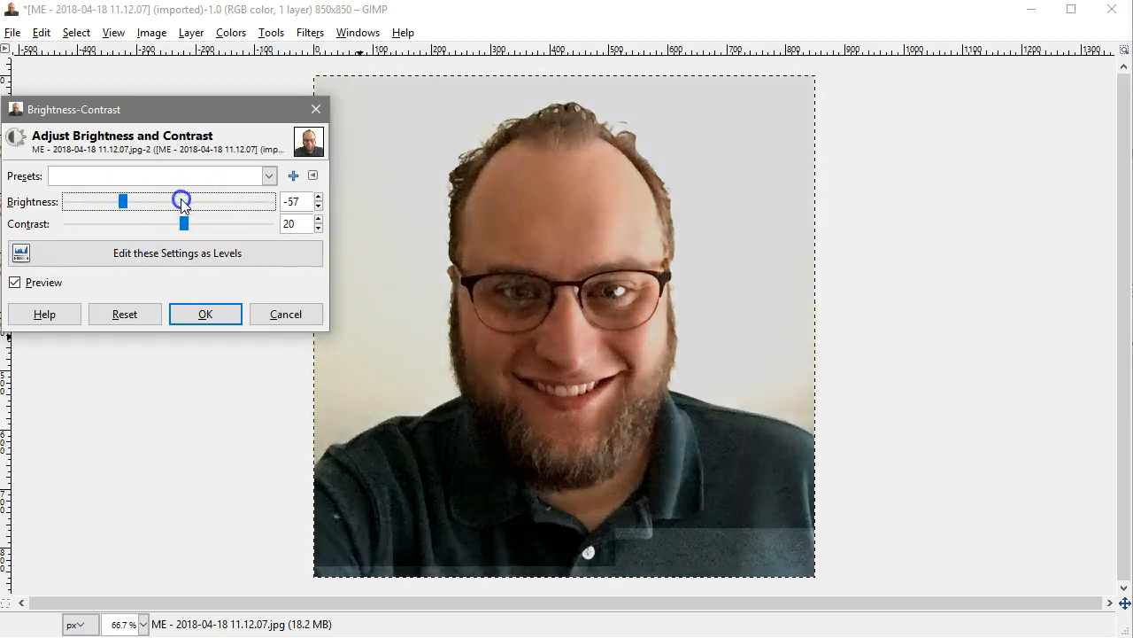
double_click(305, 201)
key(BackSpace)
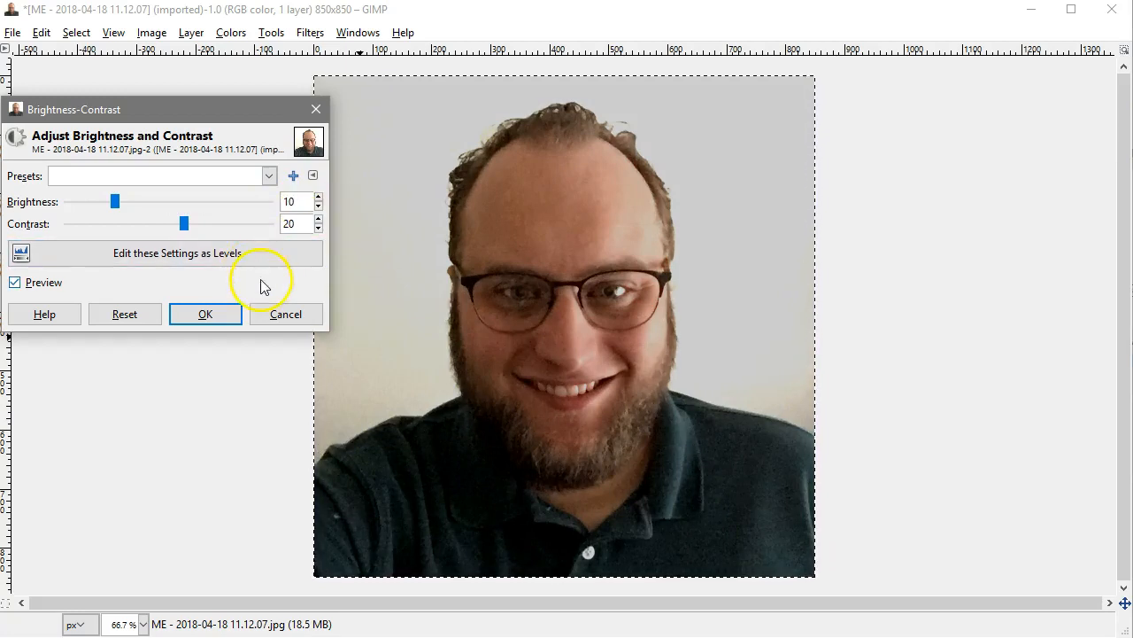
key(Return)
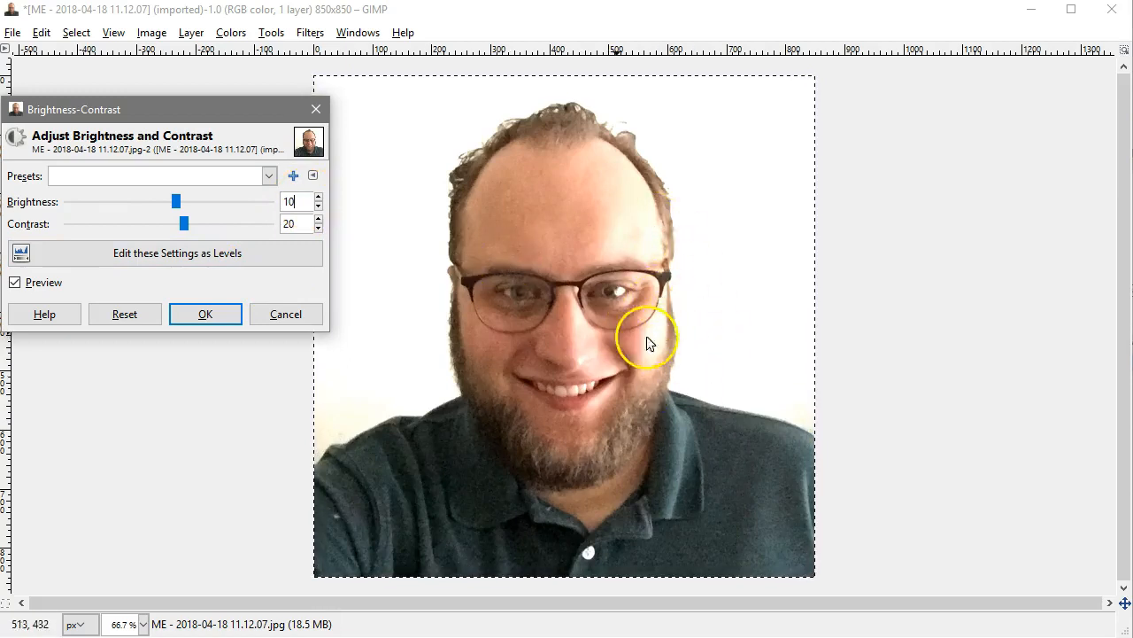
Reduce the whole photo's contrast to 8 and its brightness to 2.
drag(176, 203, 178, 221)
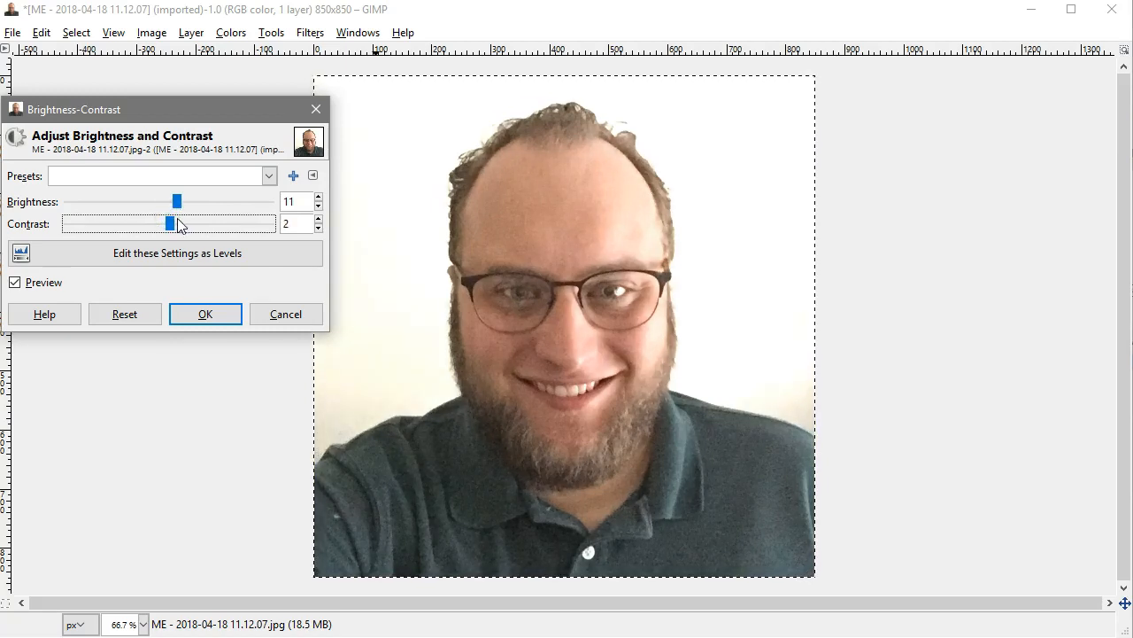
drag(176, 225, 178, 226)
click(172, 202)
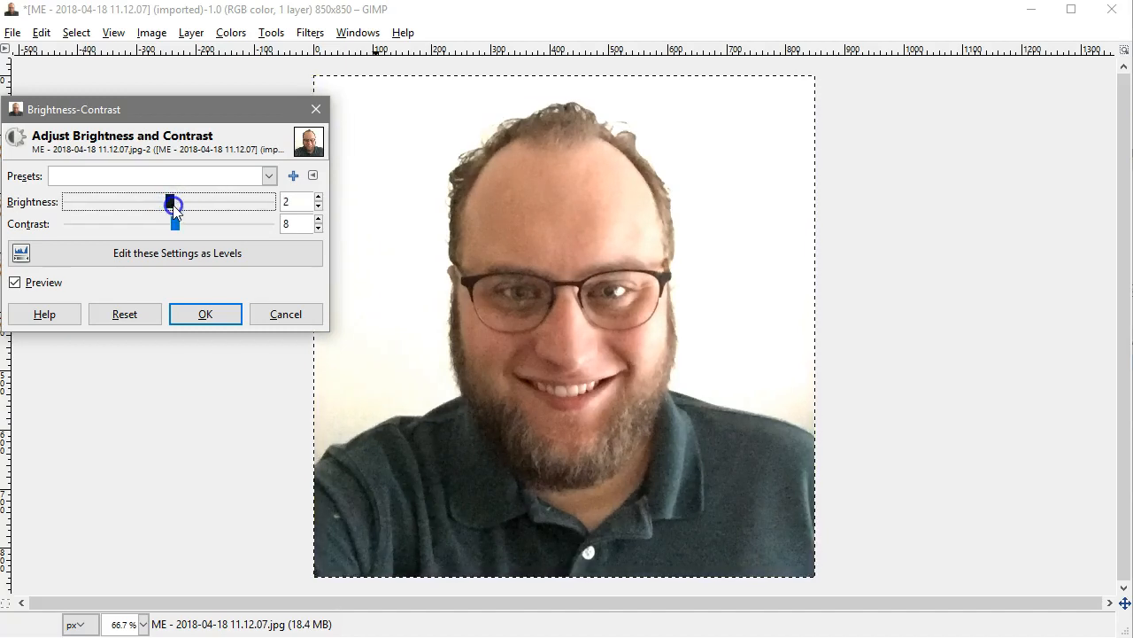
Set the whole photo's brightness to 10, fine-tune its contrast, and apply the adjustment.
click(175, 225)
drag(175, 203, 178, 205)
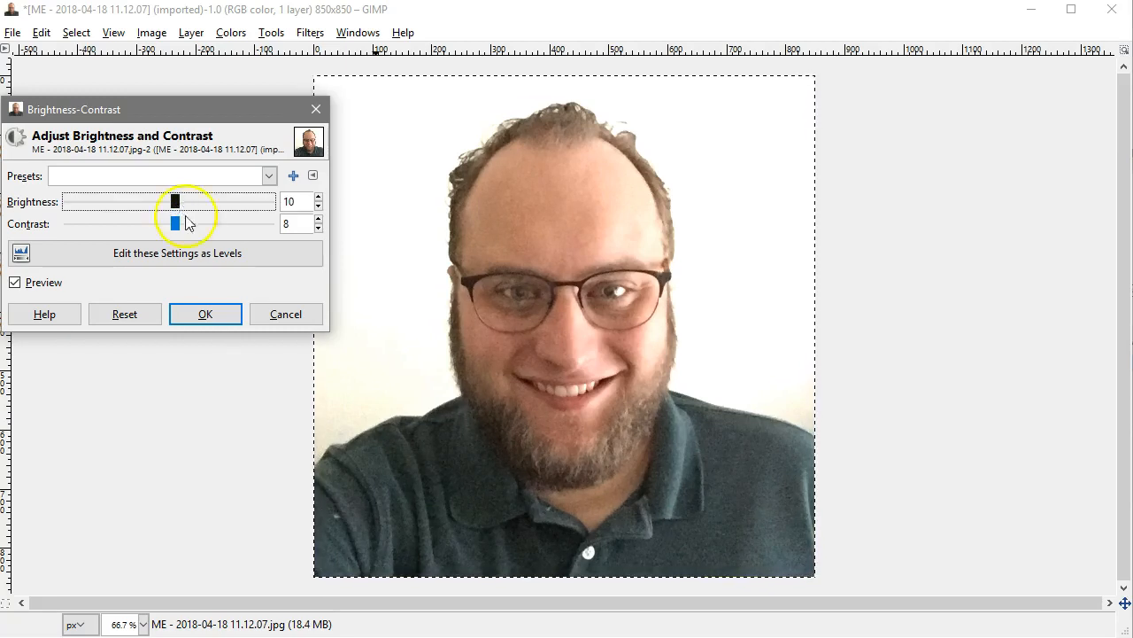
mouse_move(186, 229)
mouse_down()
mouse_move(164, 225)
mouse_move(189, 232)
mouse_up()
click(206, 313)
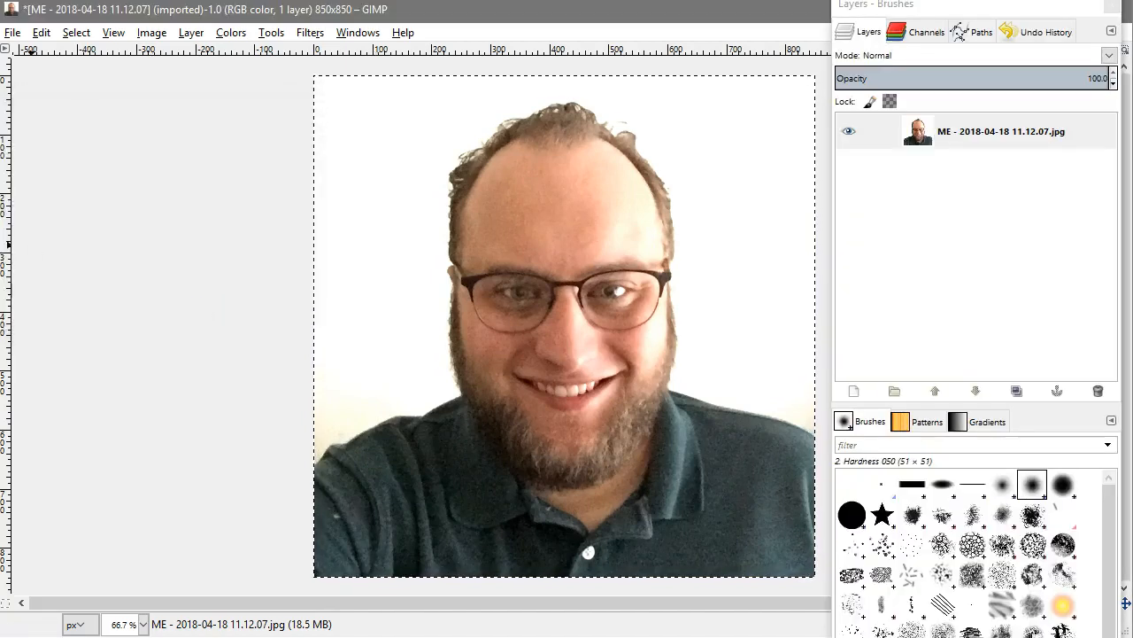
Move the layers and brushes window off the photo and examine the portrait at thumbnail, medium and close-up sizes.
click(1053, 42)
drag(954, 6, 1132, 2)
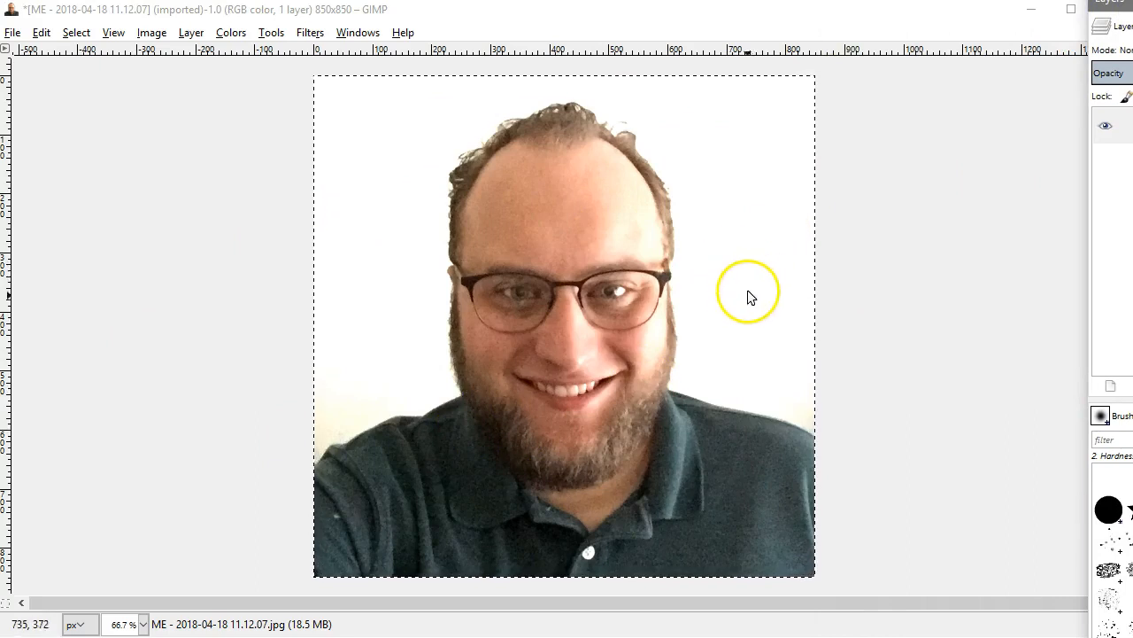
ctrl+scroll(746, 296, down, 7)
ctrl+scroll(746, 294, up, 2)
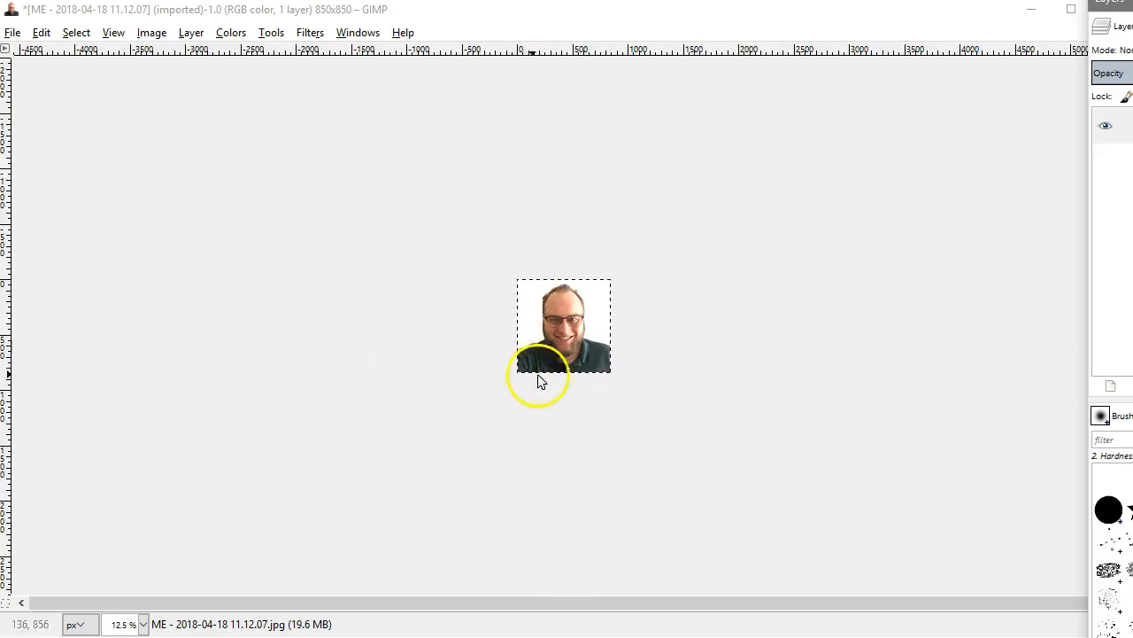
ctrl+scroll(581, 341, up, 9)
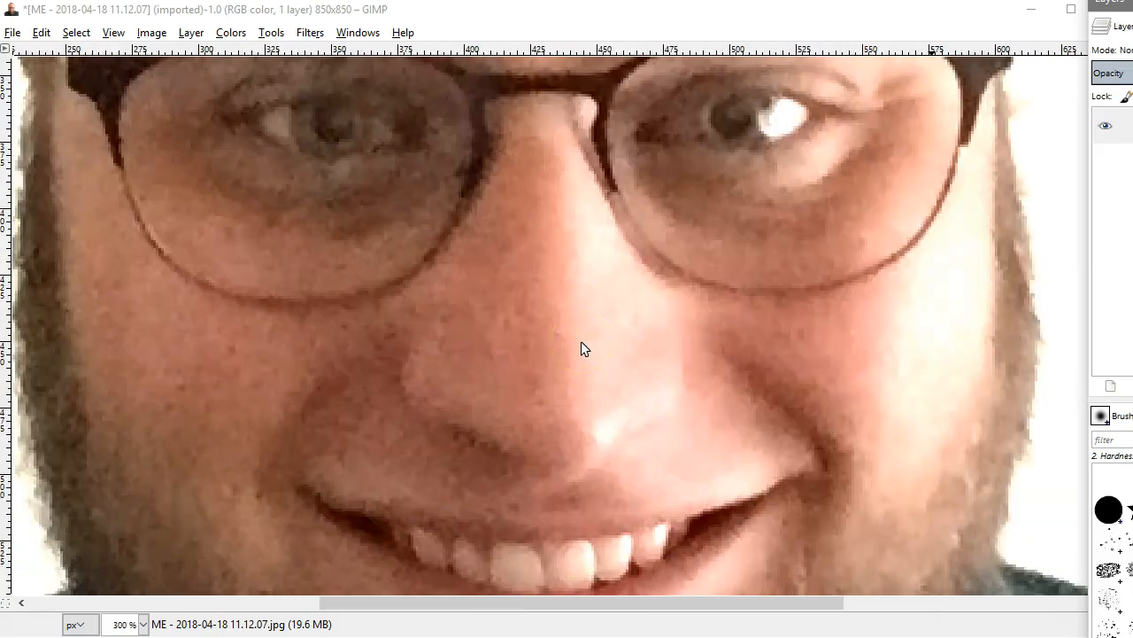
ctrl+scroll(507, 350, down, 7)
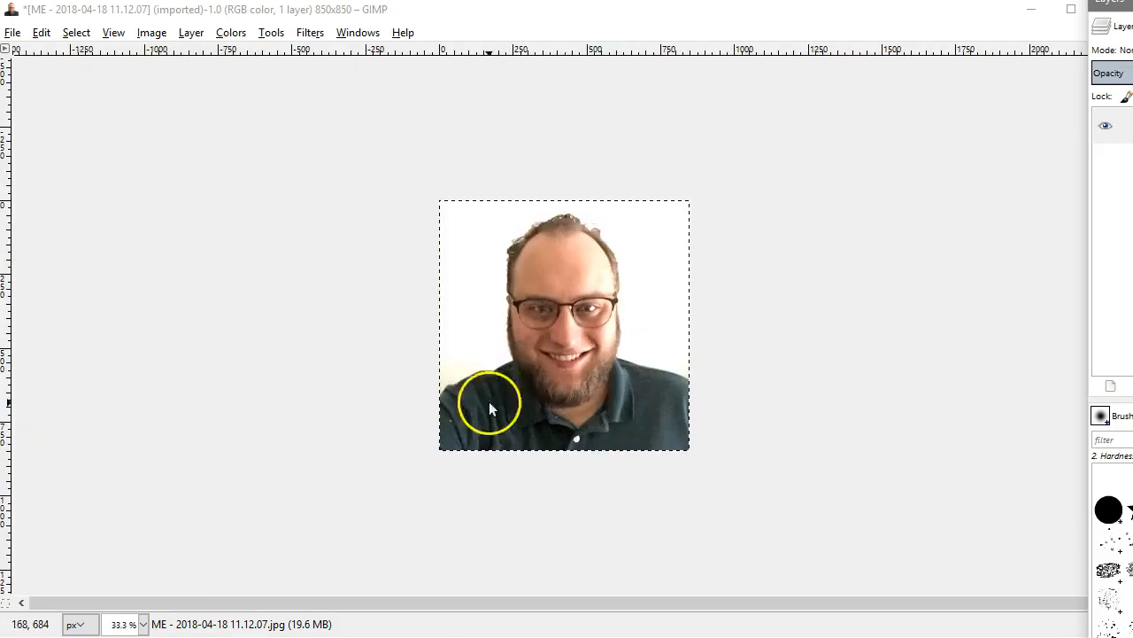
ctrl+scroll(452, 428, down, 2)
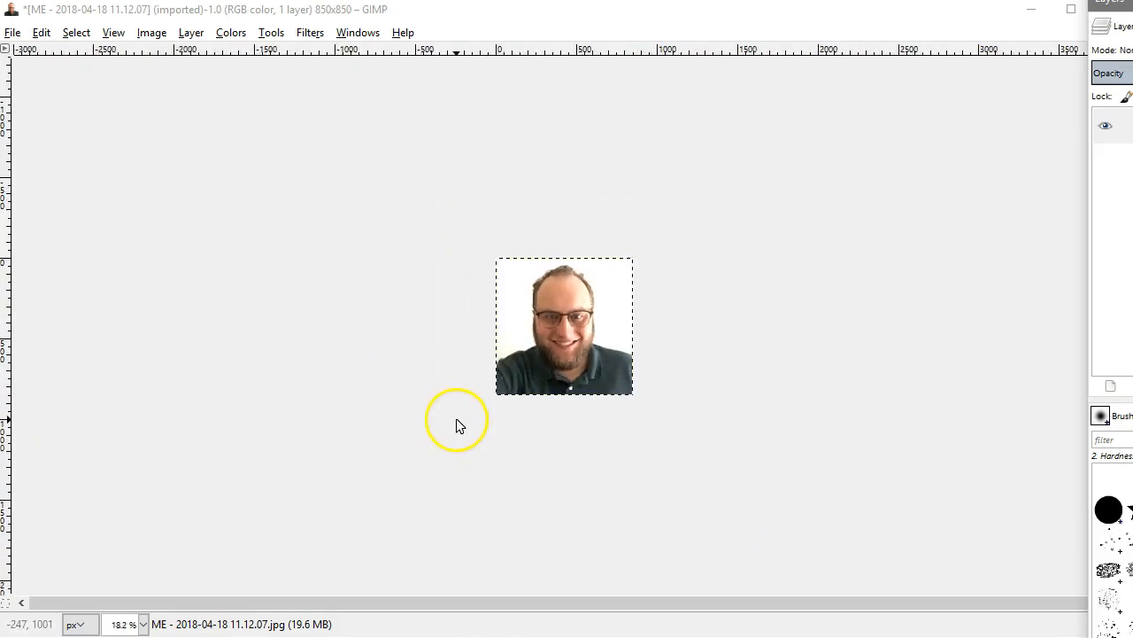
ctrl+scroll(457, 425, down, 1)
ctrl+scroll(458, 425, down, 1)
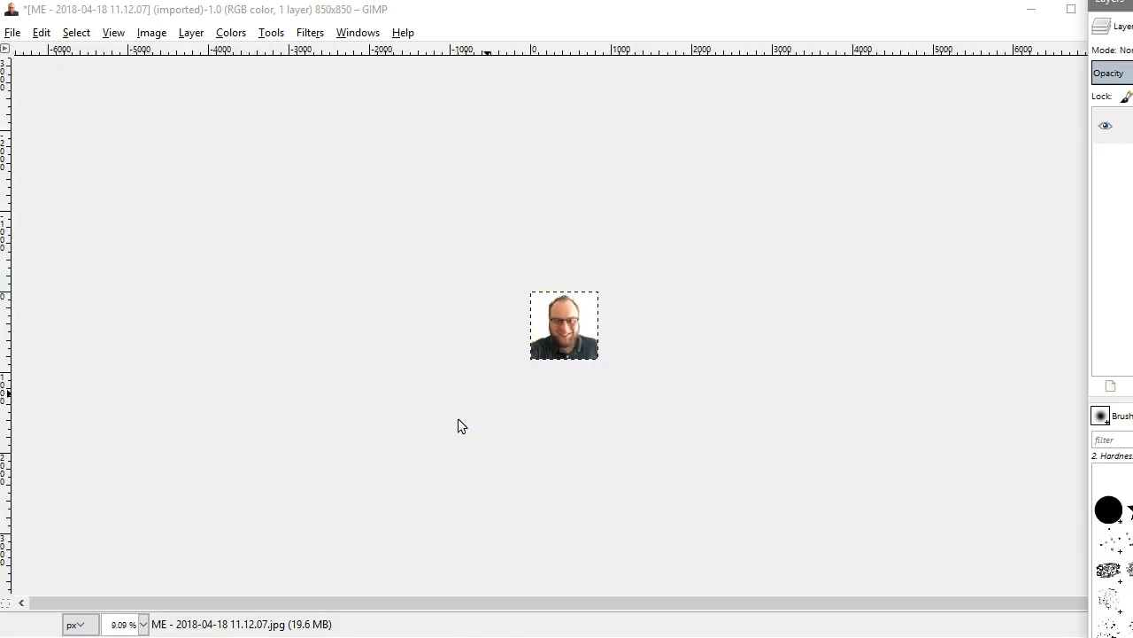
ctrl+scroll(458, 425, down, 1)
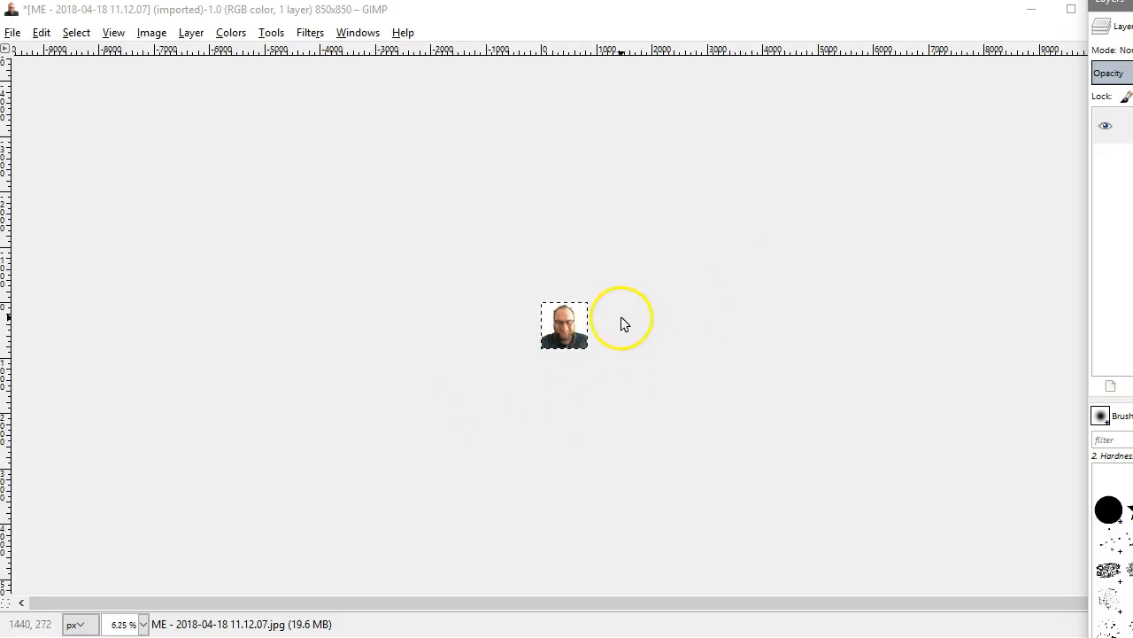
ctrl+scroll(560, 334, up, 1)
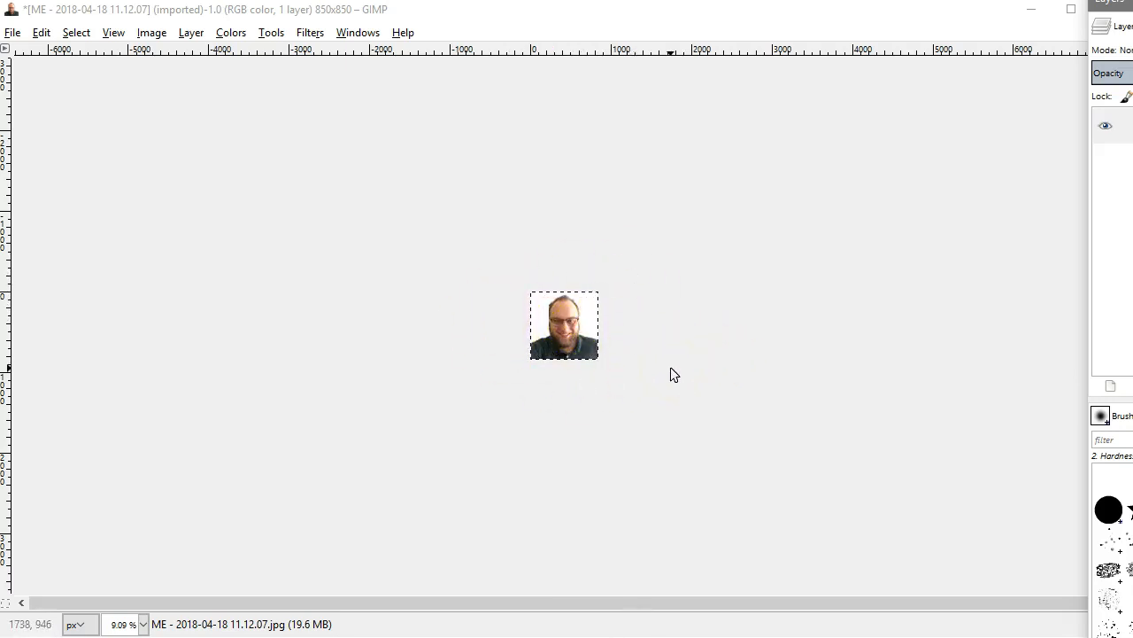
ctrl+scroll(564, 313, up, 5)
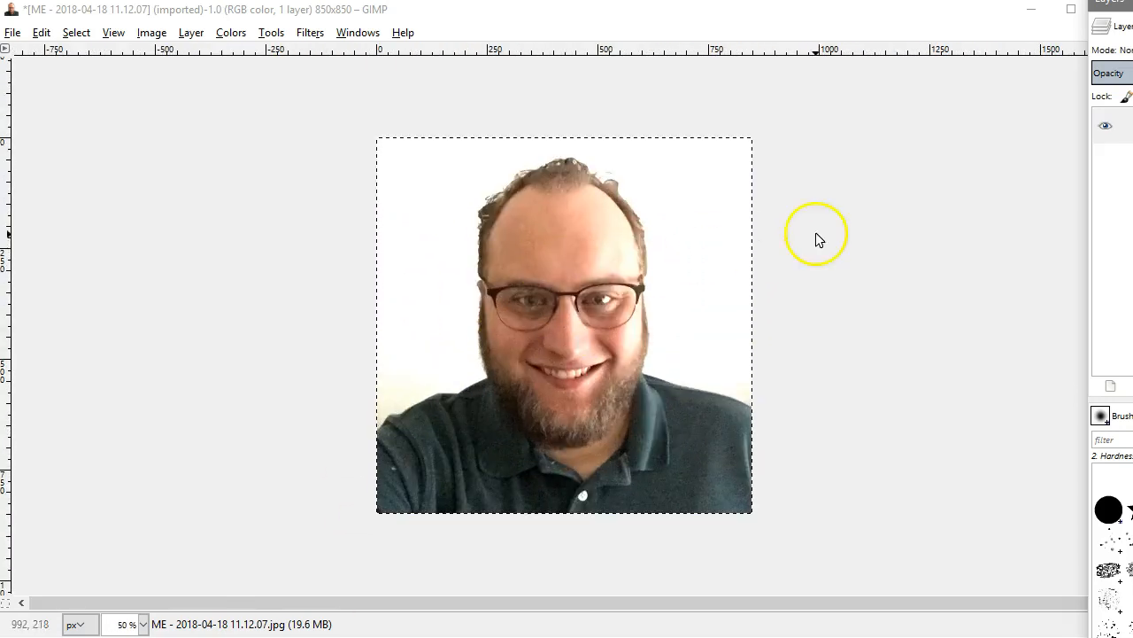
ctrl+scroll(450, 346, down, 4)
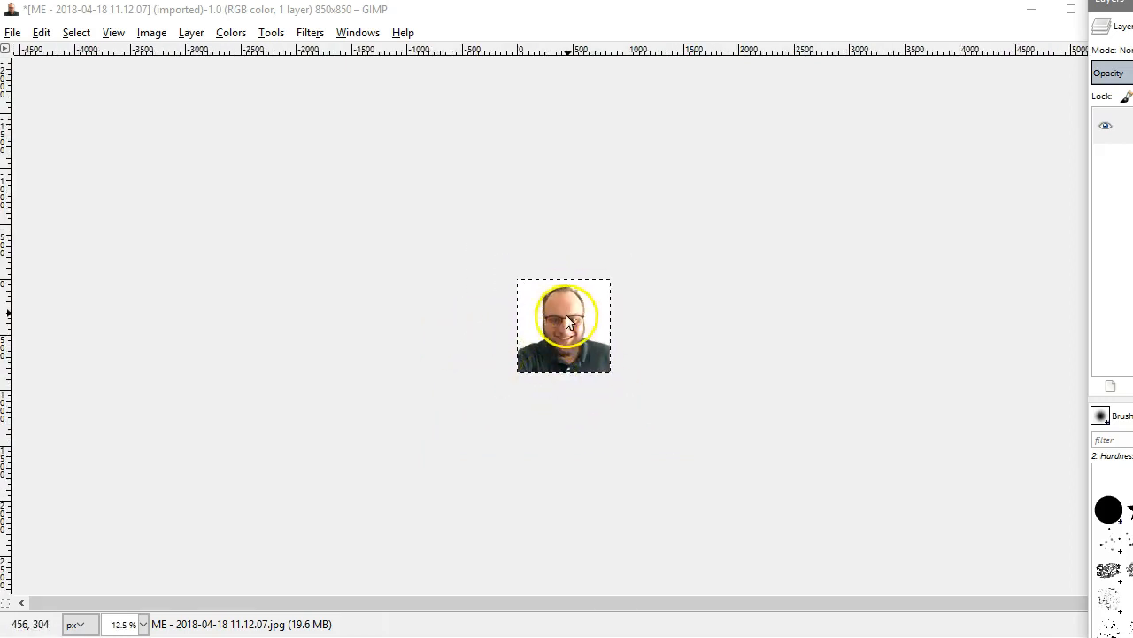
ctrl+scroll(570, 352, up, 3)
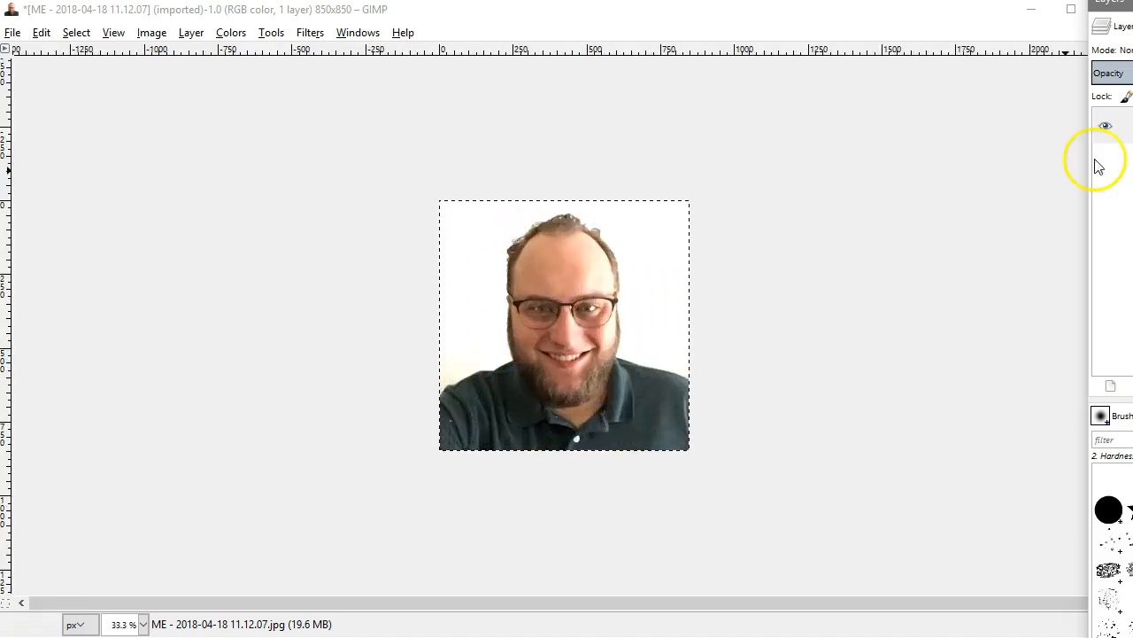
Dismiss the unused brightness and contrast adjustment and save the image as ME - 2018-04-18 11.12.07.xcf in the Source folder.
key(plus)
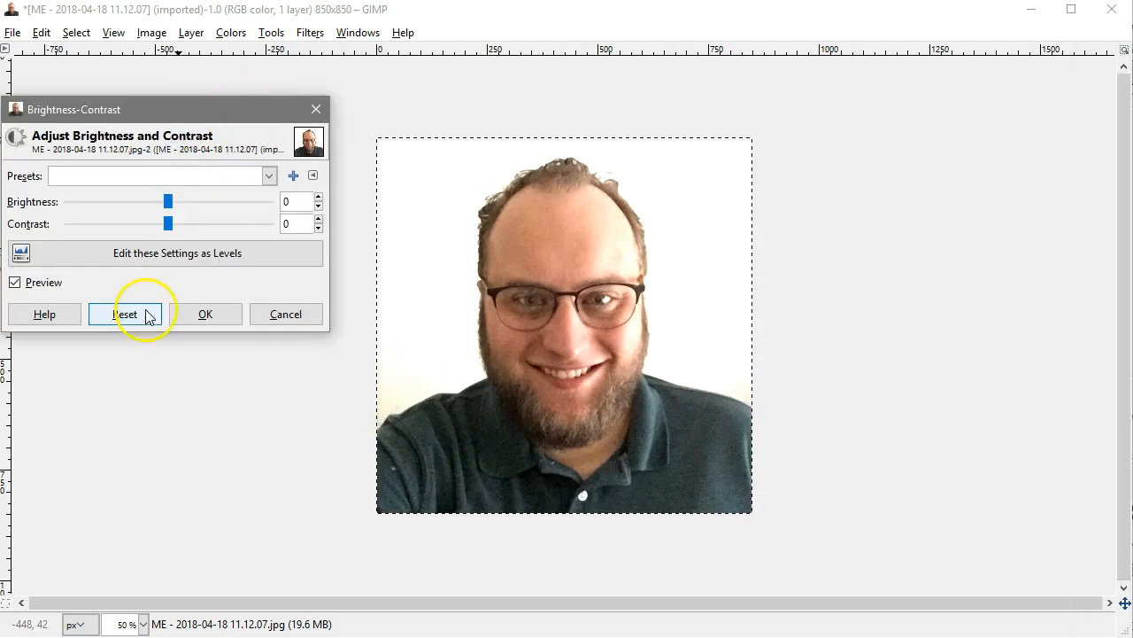
click(283, 313)
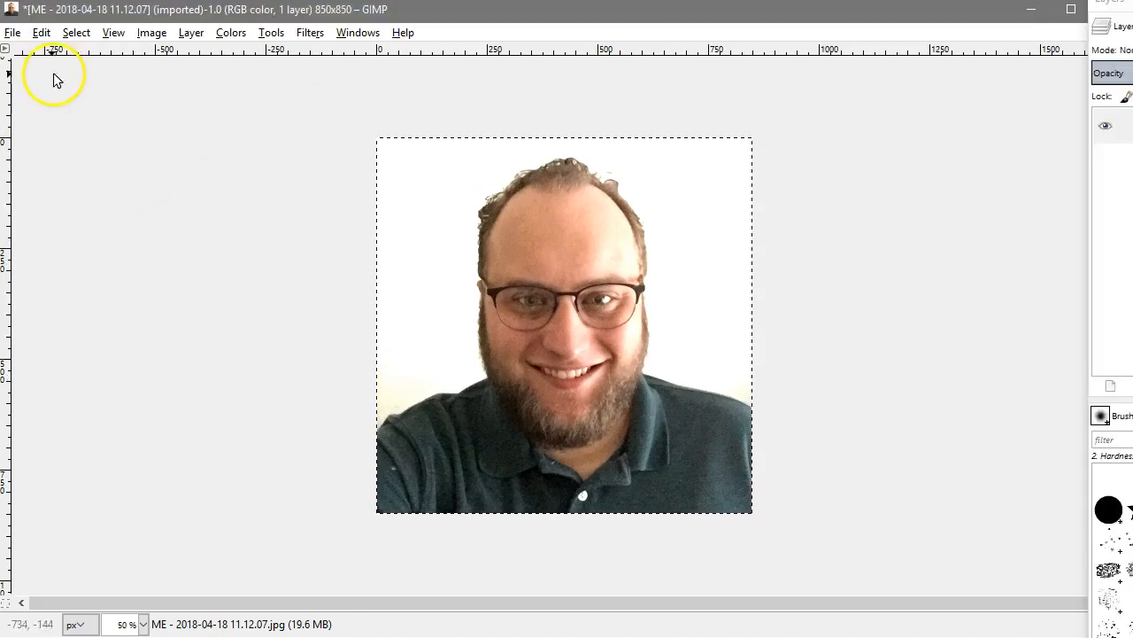
click(13, 33)
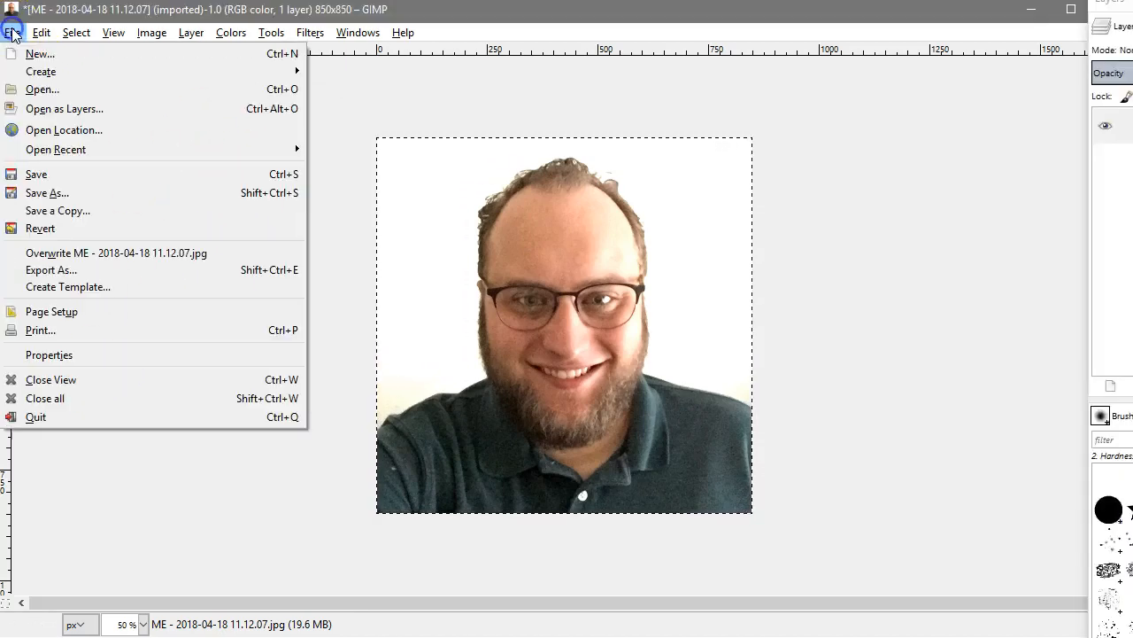
click(89, 174)
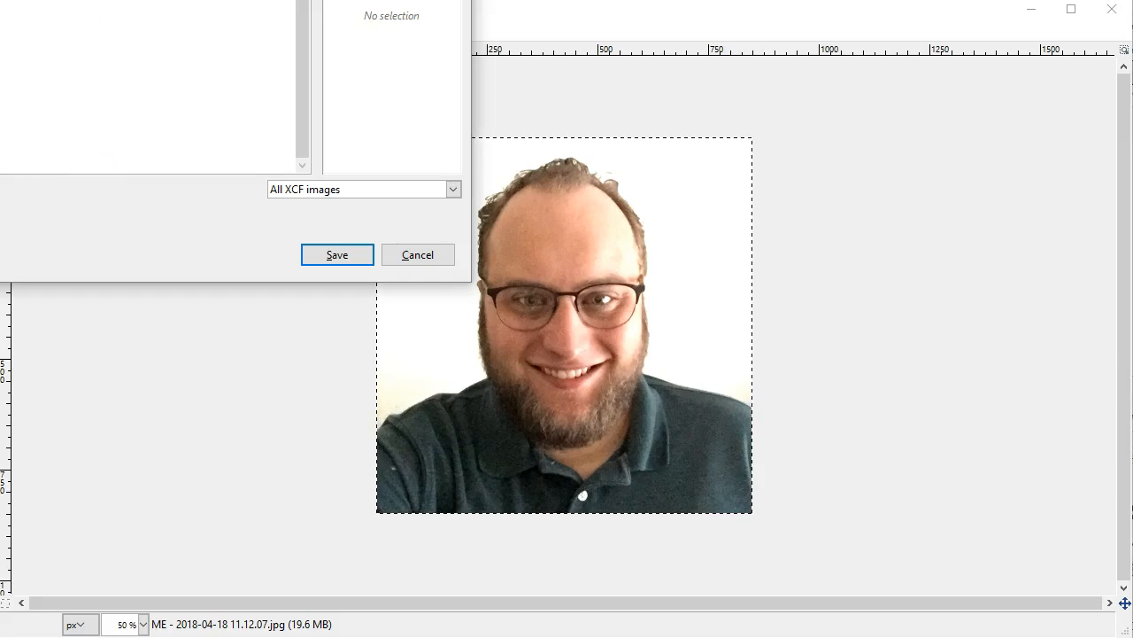
drag(194, 0, 664, 52)
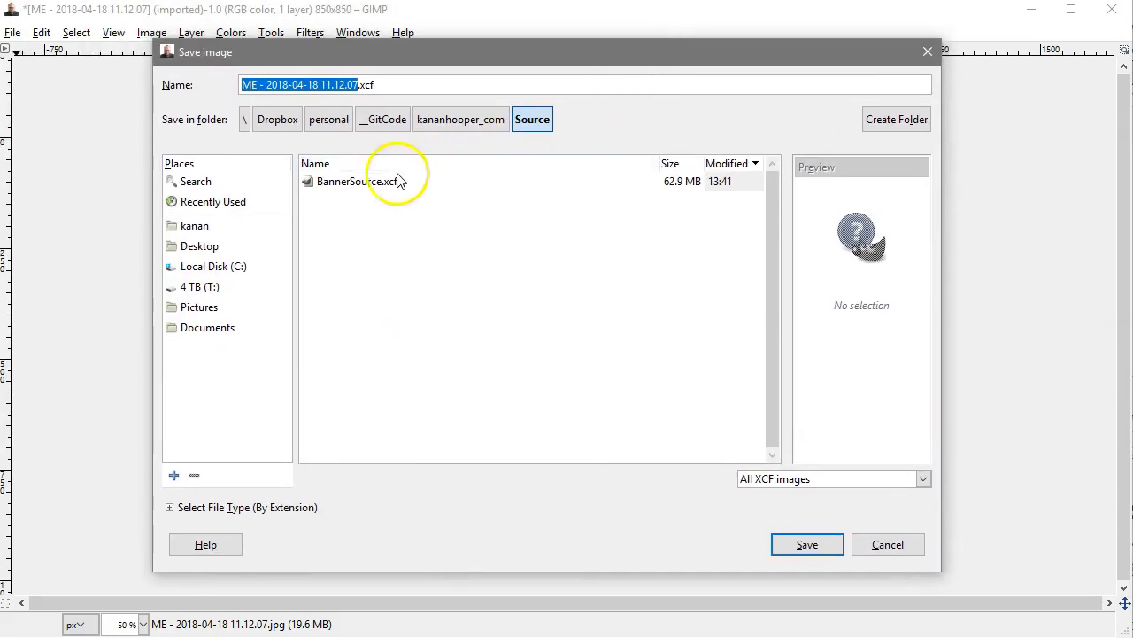
click(363, 84)
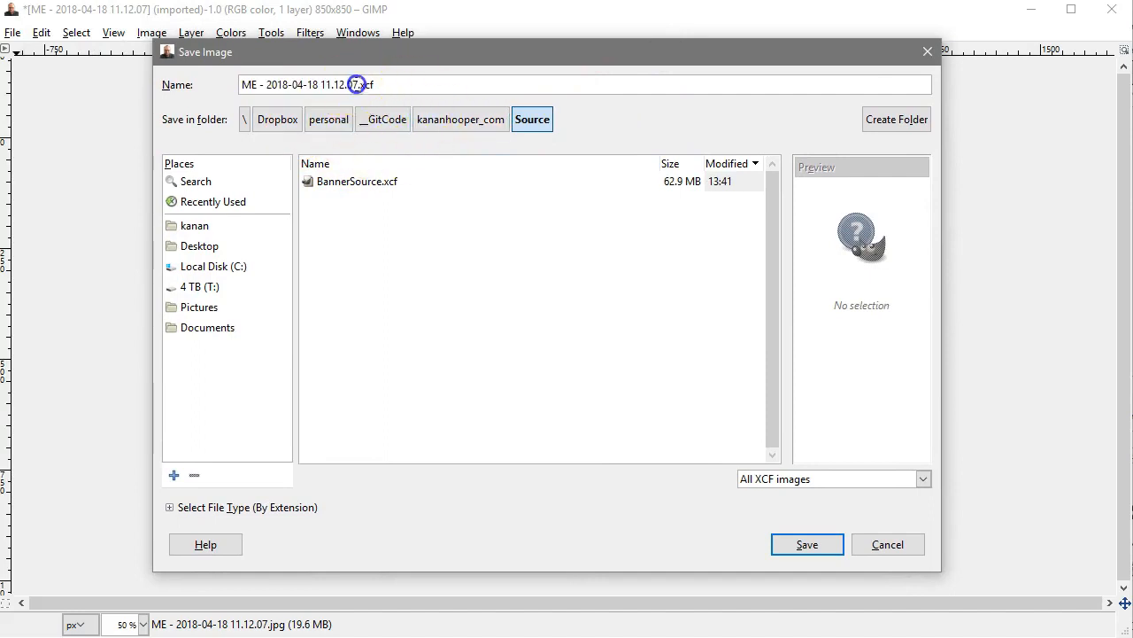
double_click(368, 84)
click(822, 561)
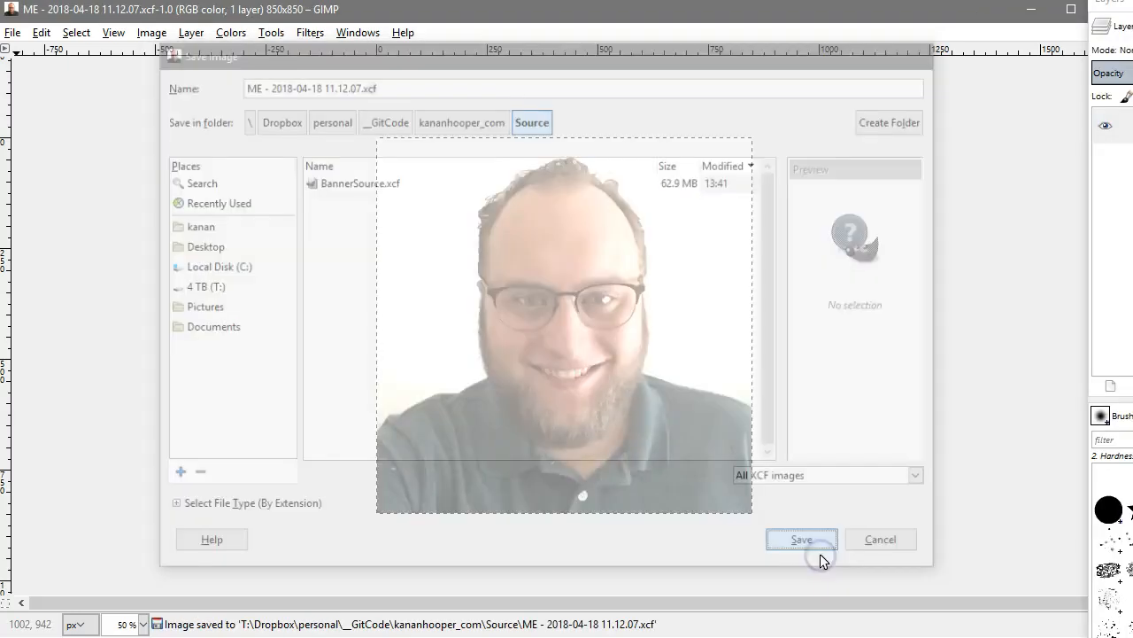
Start exporting the photo to the Source folder as a JPEG named ME - 2018-04-18 11.12.07 - Cropped.jpg.
click(12, 32)
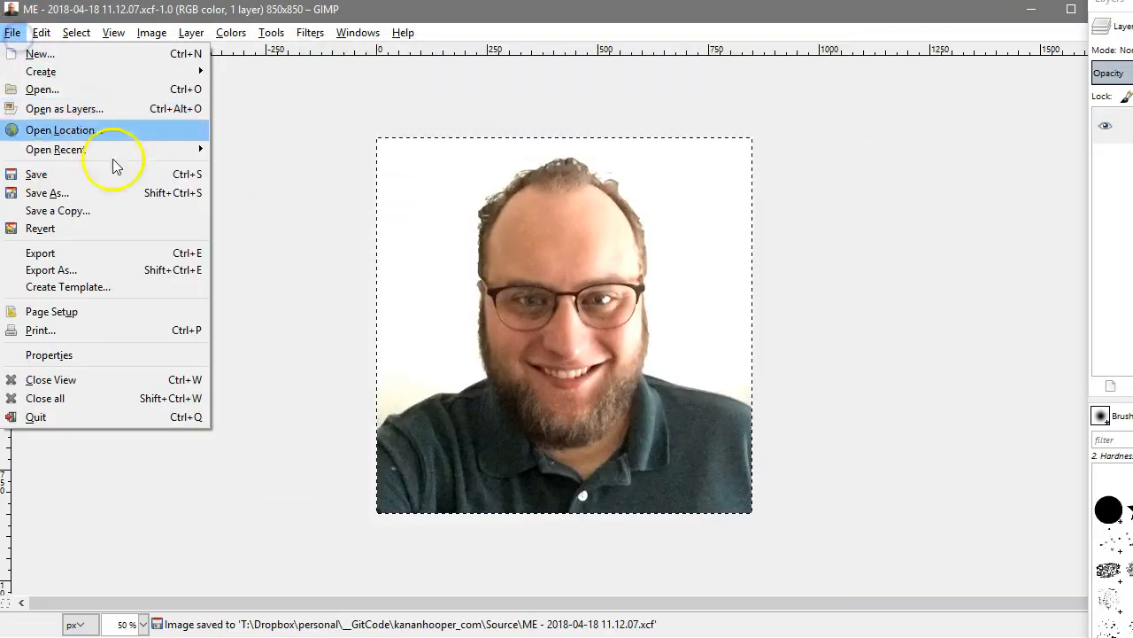
click(155, 273)
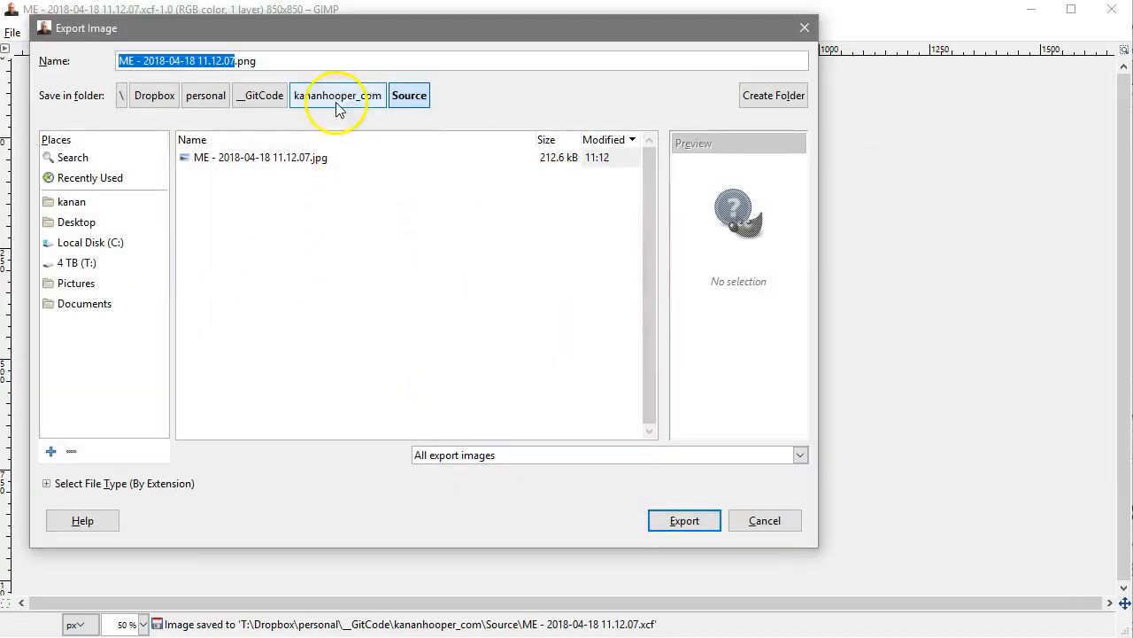
click(285, 160)
click(227, 57)
click(235, 59)
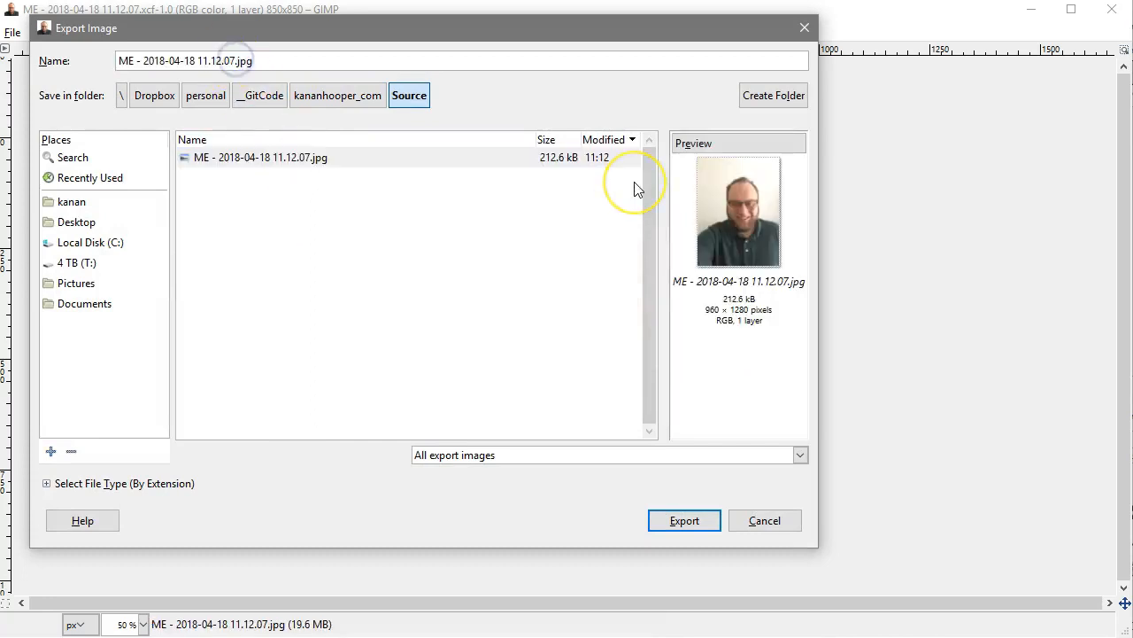
text(- )
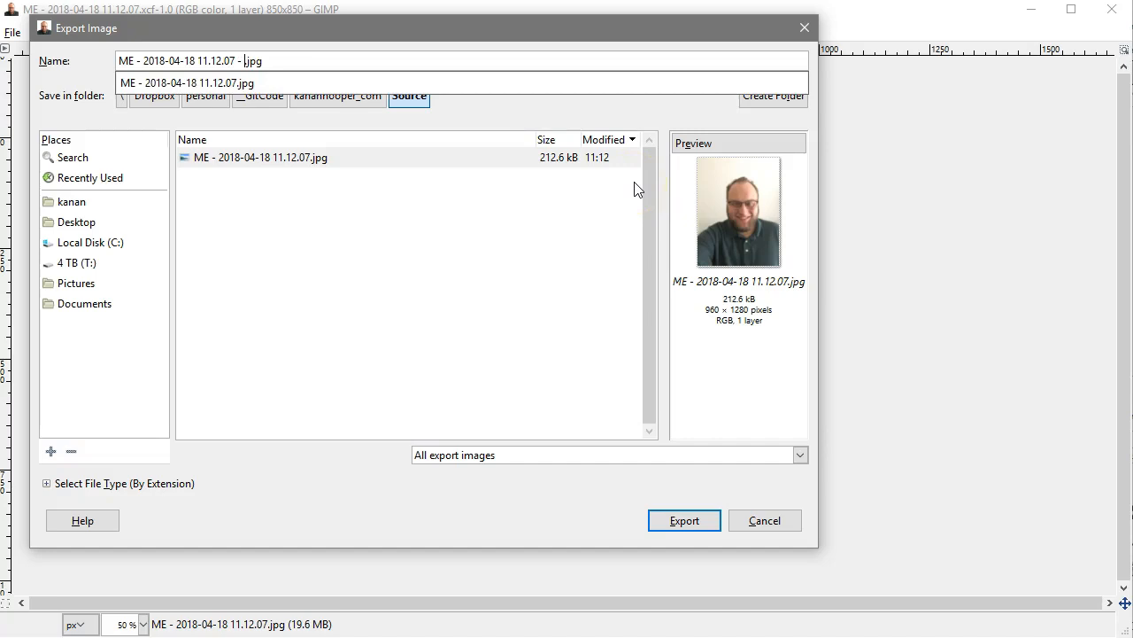
text(Crto)
key(BackSpace)
key(BackSpace)
text(oppe)
key(Return)
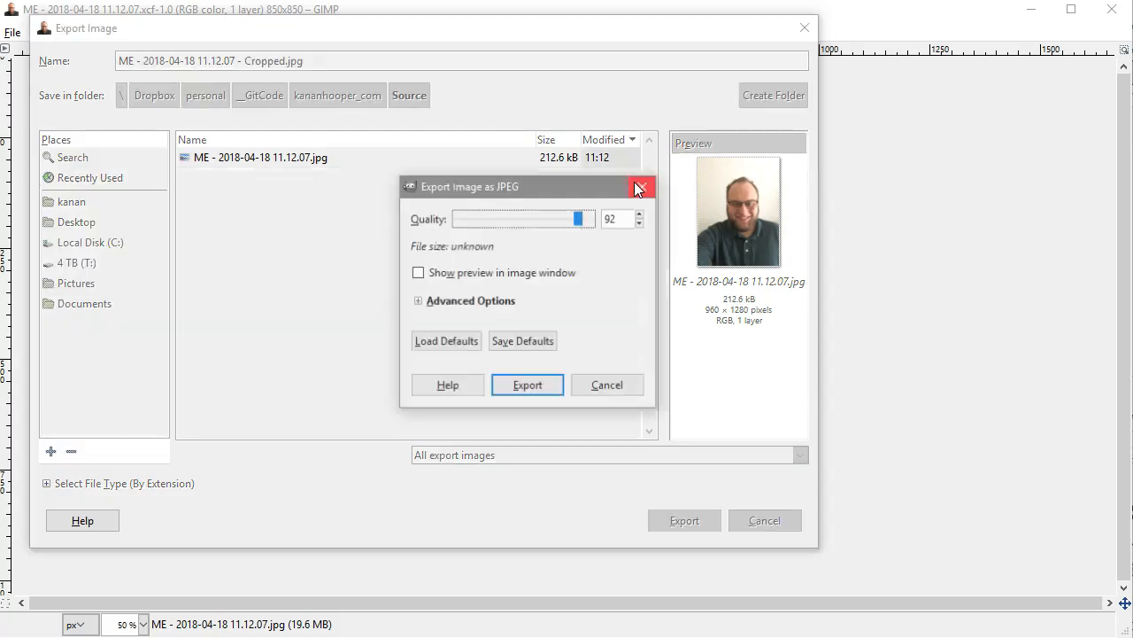
Set the JPEG quality to 95 and complete the export.
double_click(610, 221)
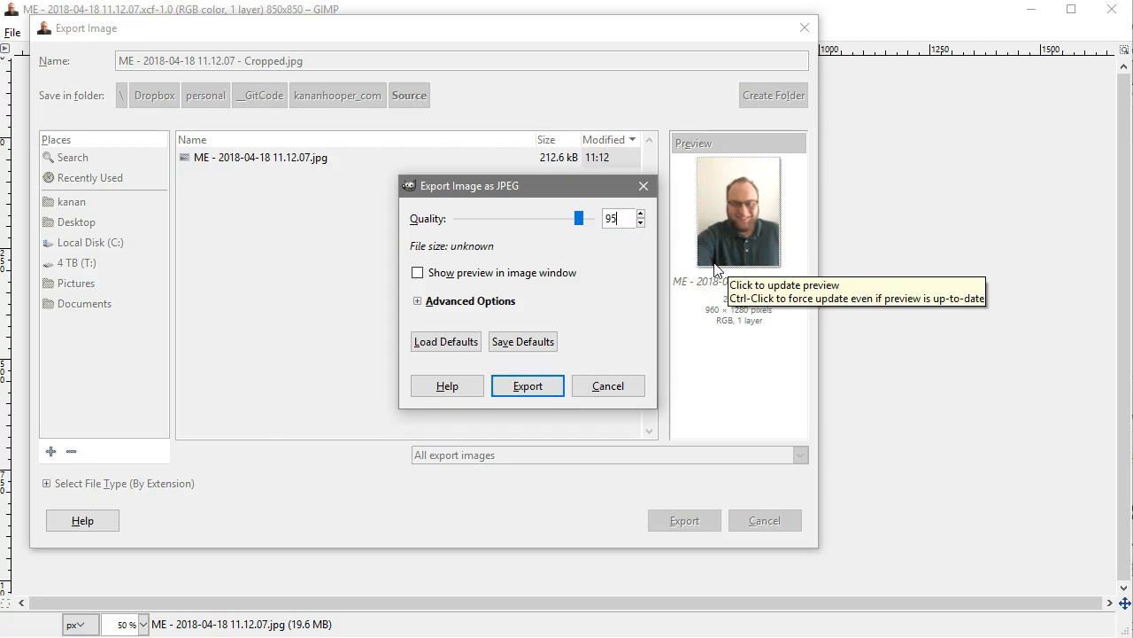
text(95)
click(532, 386)
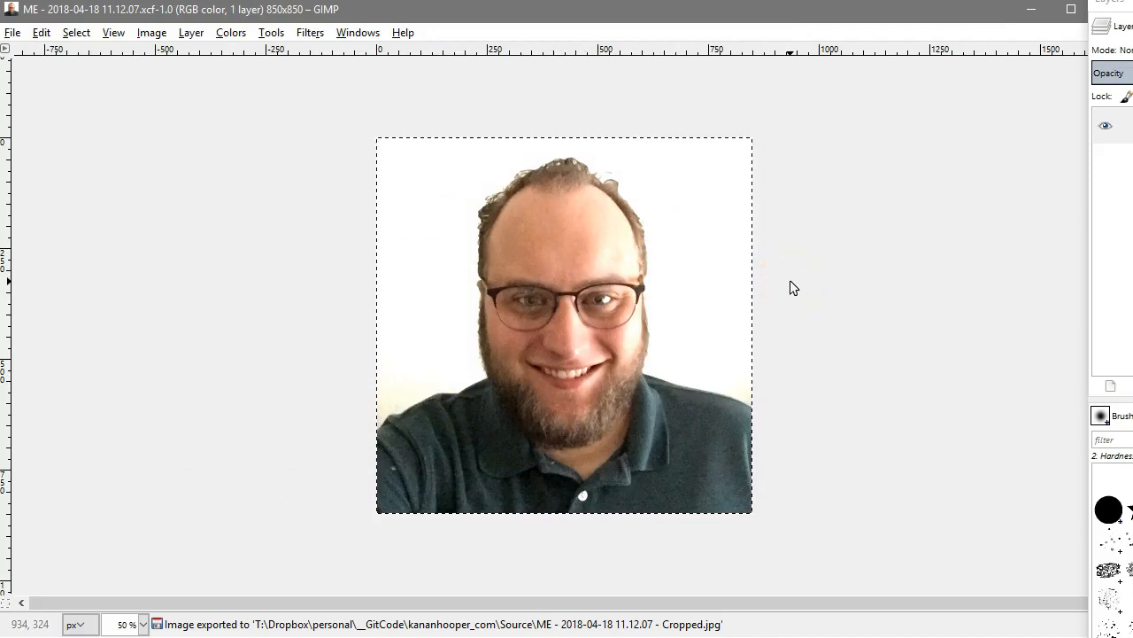
click(853, 254)
key(Tab)
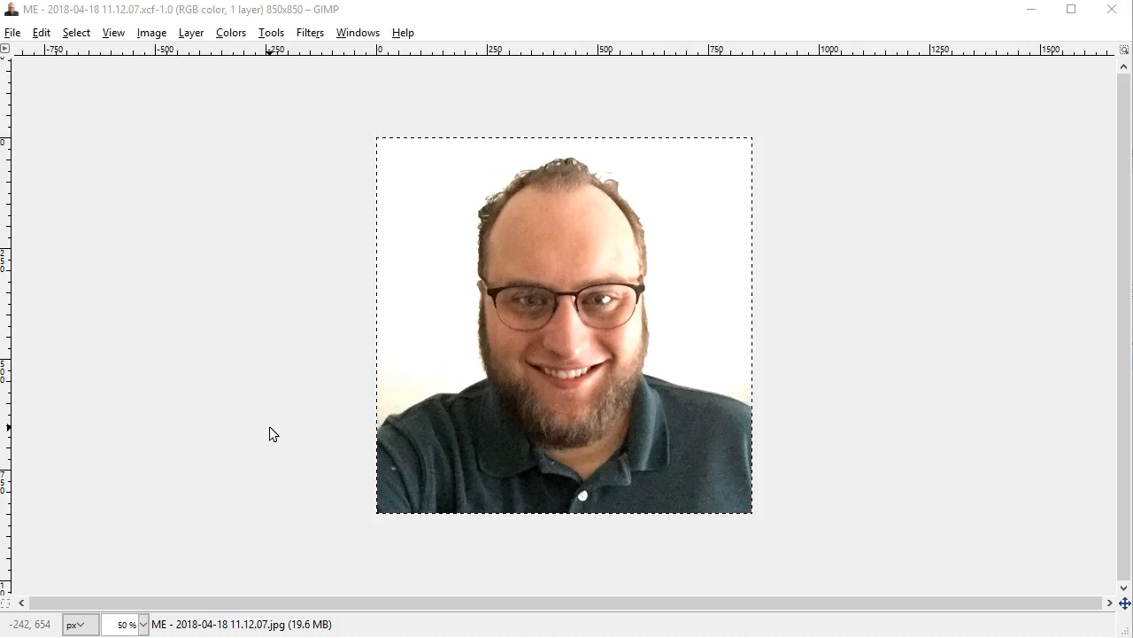
click(258, 418)
click(176, 306)
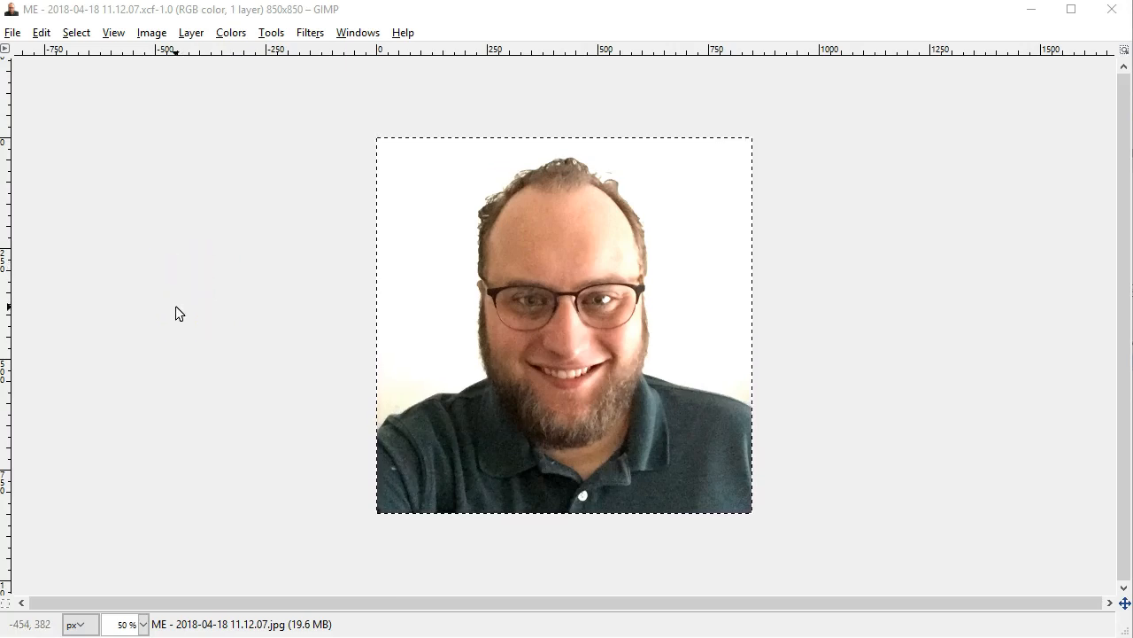